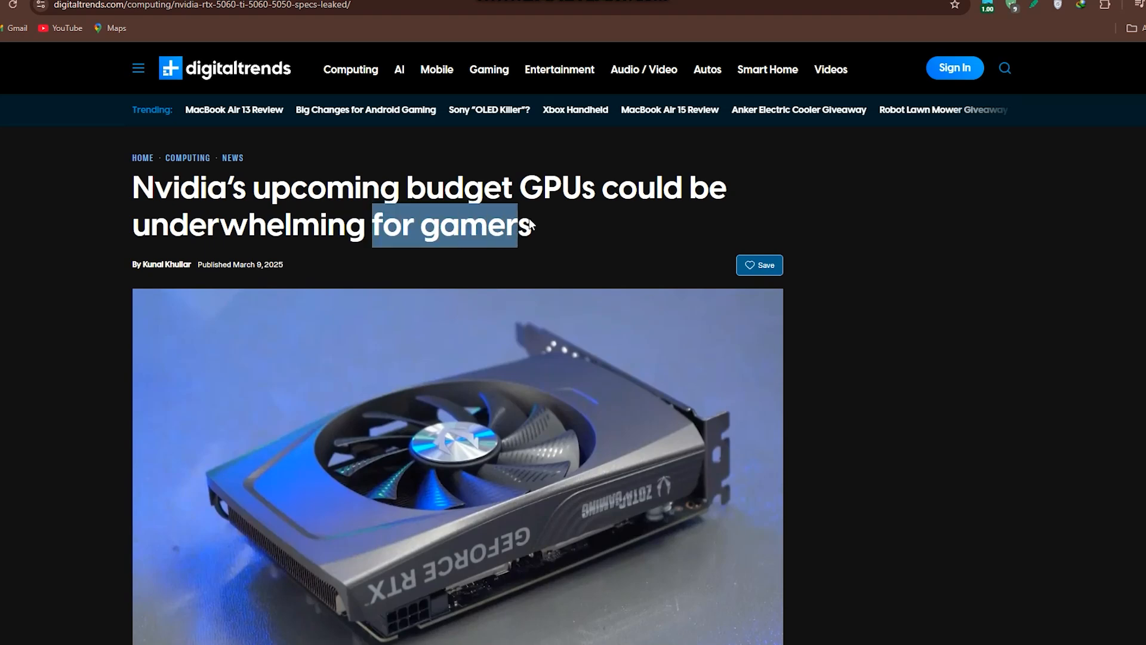
scroll(893, 255, down, 6)
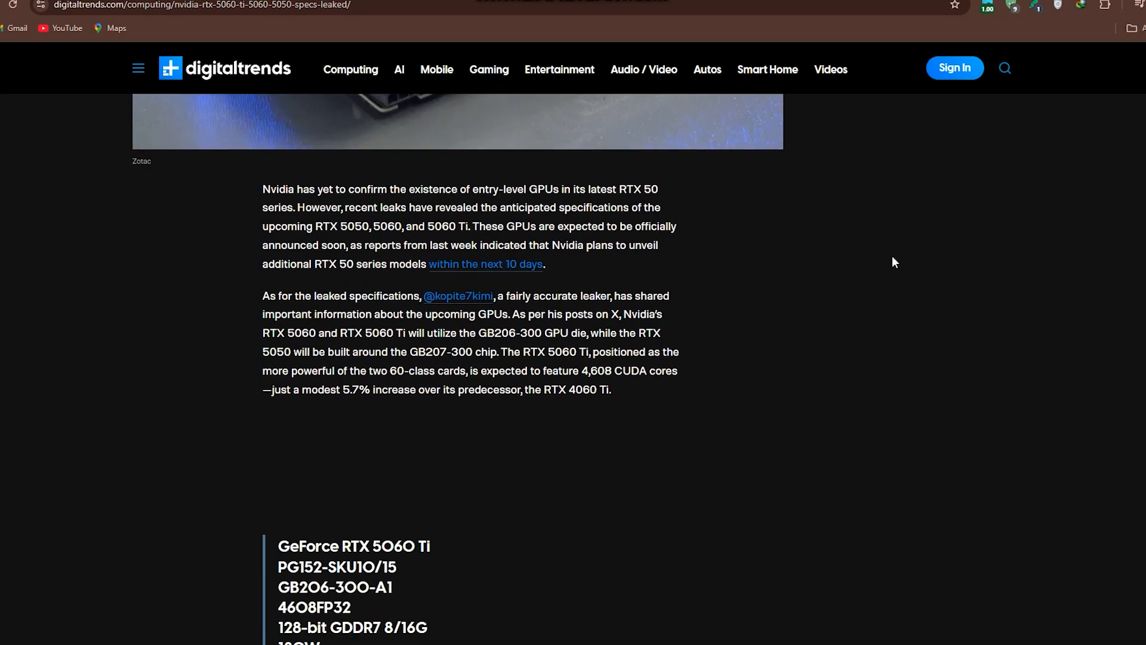
scroll(892, 255, down, 3)
scroll(892, 255, down, 2)
scroll(893, 255, down, 5)
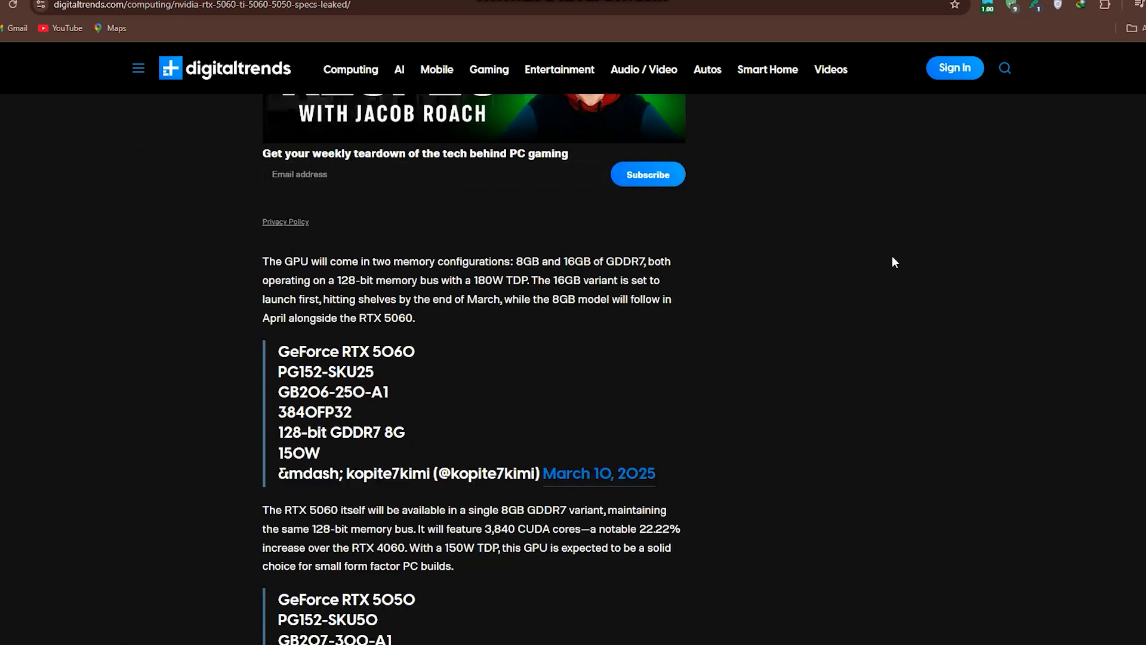
Cycle through the Club386, Tom's Hardware and wccftech leak articles, then select the Intel headline's opening phrase
key(ctrl+Tab)
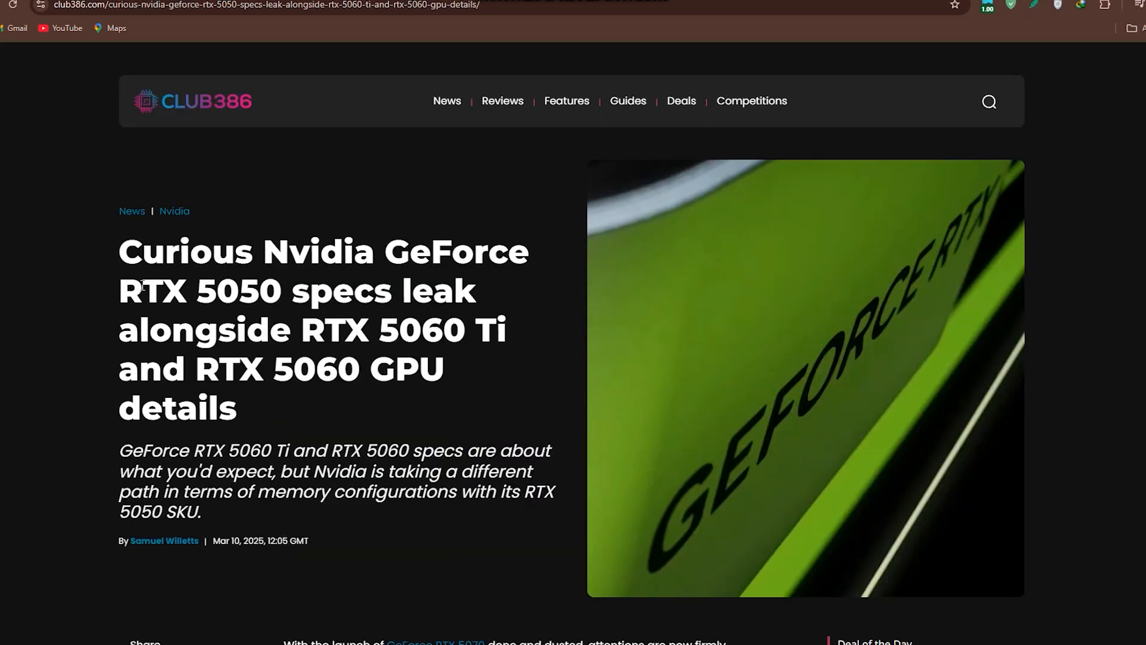
scroll(142, 294, down, 5)
scroll(142, 293, down, 3)
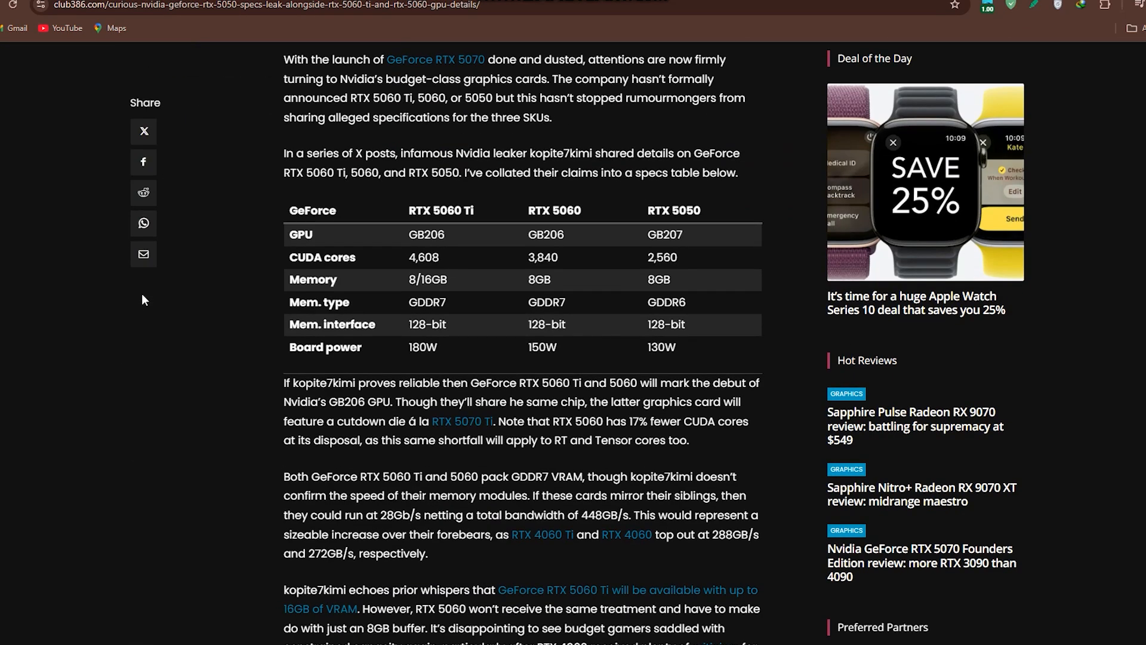
key(ctrl+Tab)
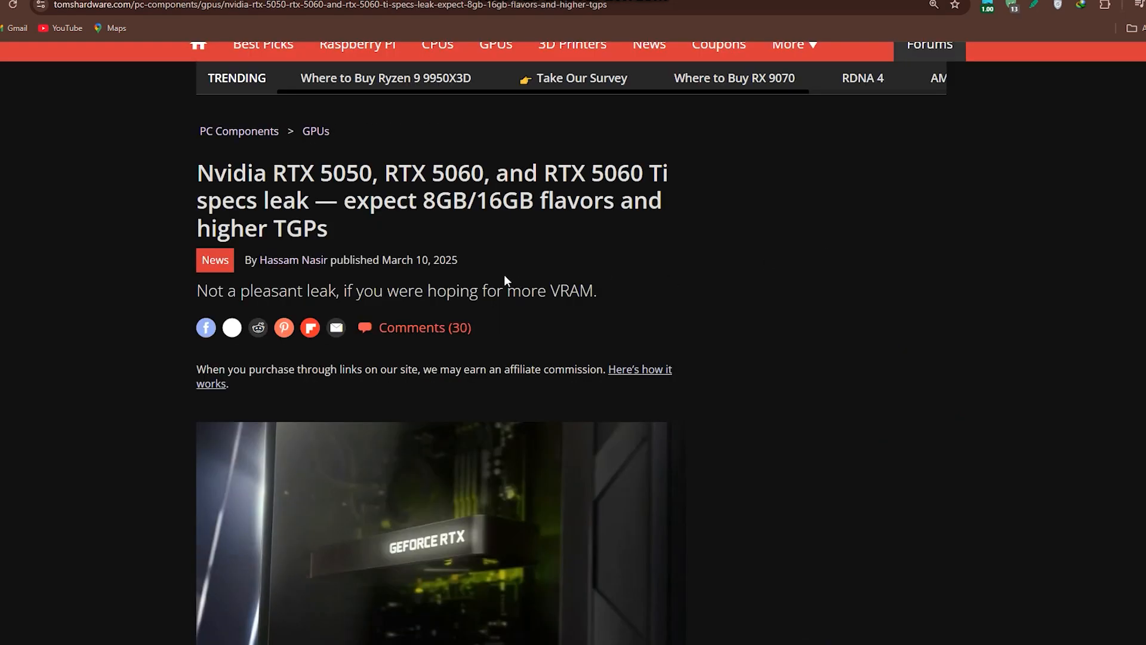
scroll(504, 274, down, 3)
scroll(504, 275, down, 3)
scroll(504, 276, down, 3)
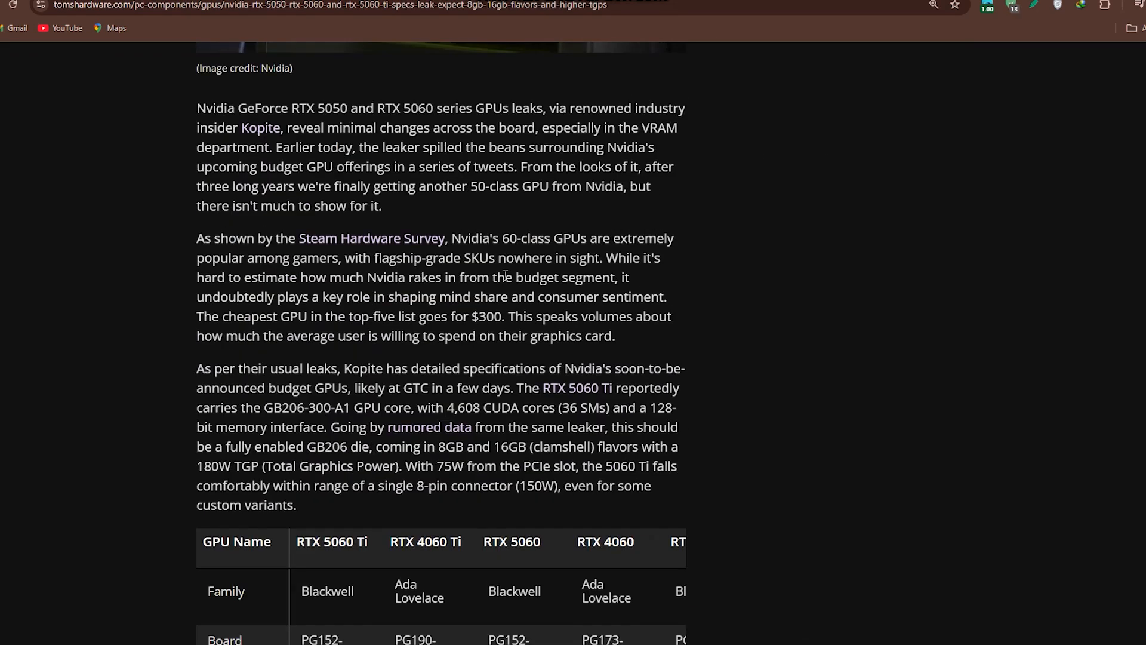
scroll(505, 276, down, 5)
key(ctrl+Tab)
scroll(902, 275, down, 5)
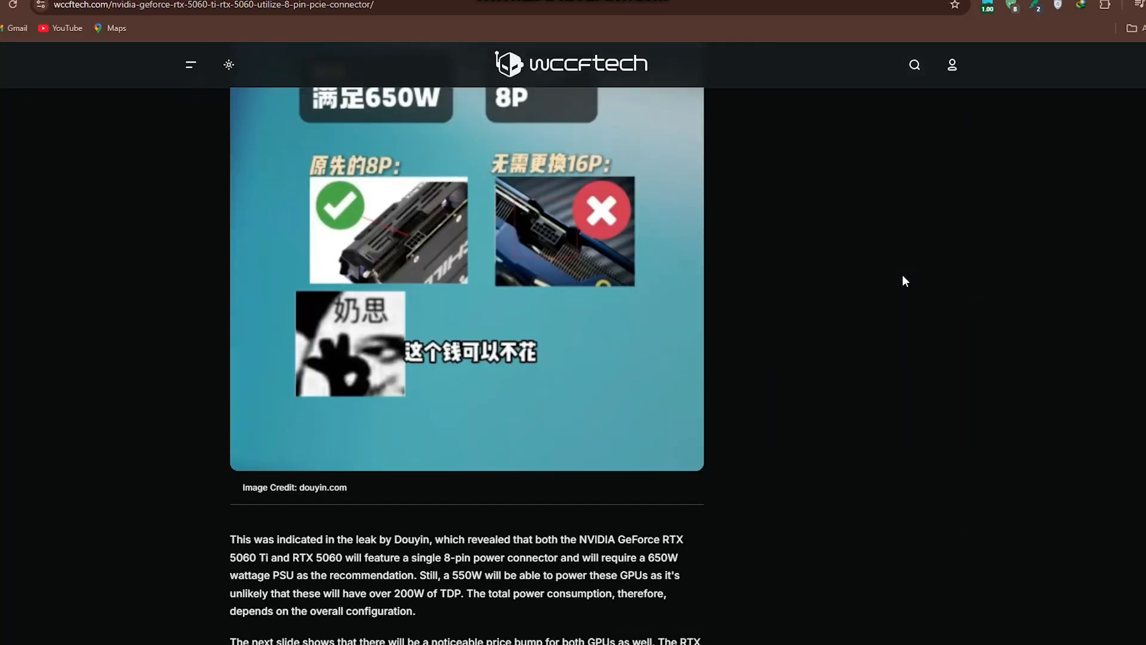
scroll(902, 276, down, 4)
scroll(902, 276, down, 3)
scroll(902, 275, down, 2)
scroll(902, 275, down, 3)
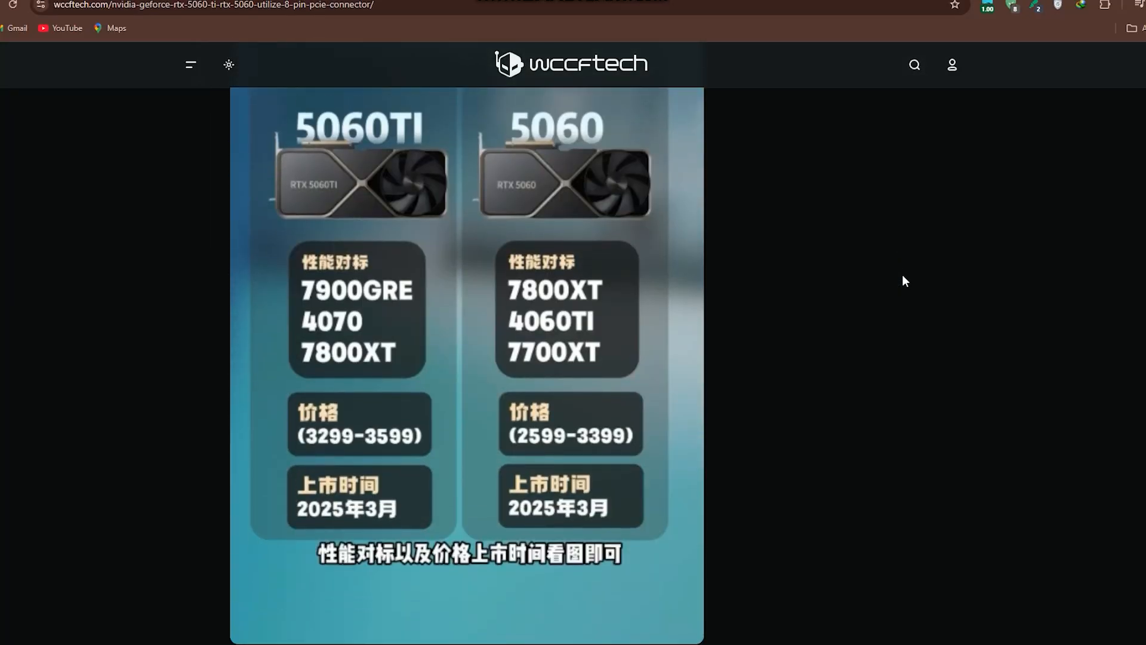
scroll(902, 275, down, 5)
scroll(902, 275, down, 4)
scroll(903, 275, down, 1)
scroll(902, 275, down, 1)
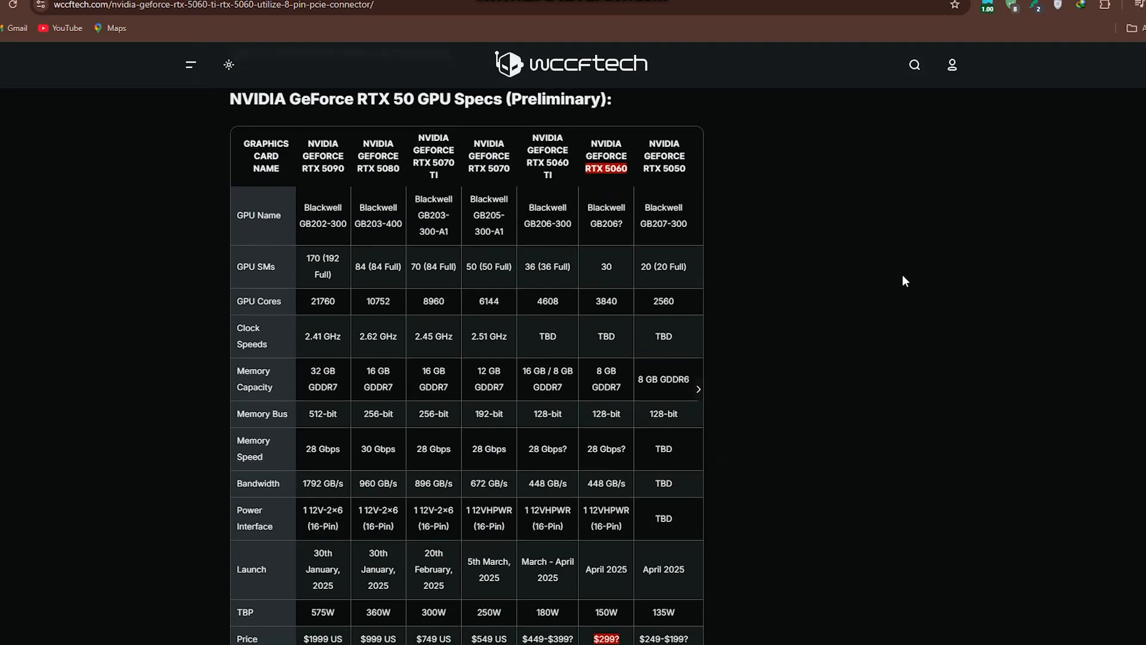
scroll(903, 275, down, 2)
scroll(832, 264, up, 2)
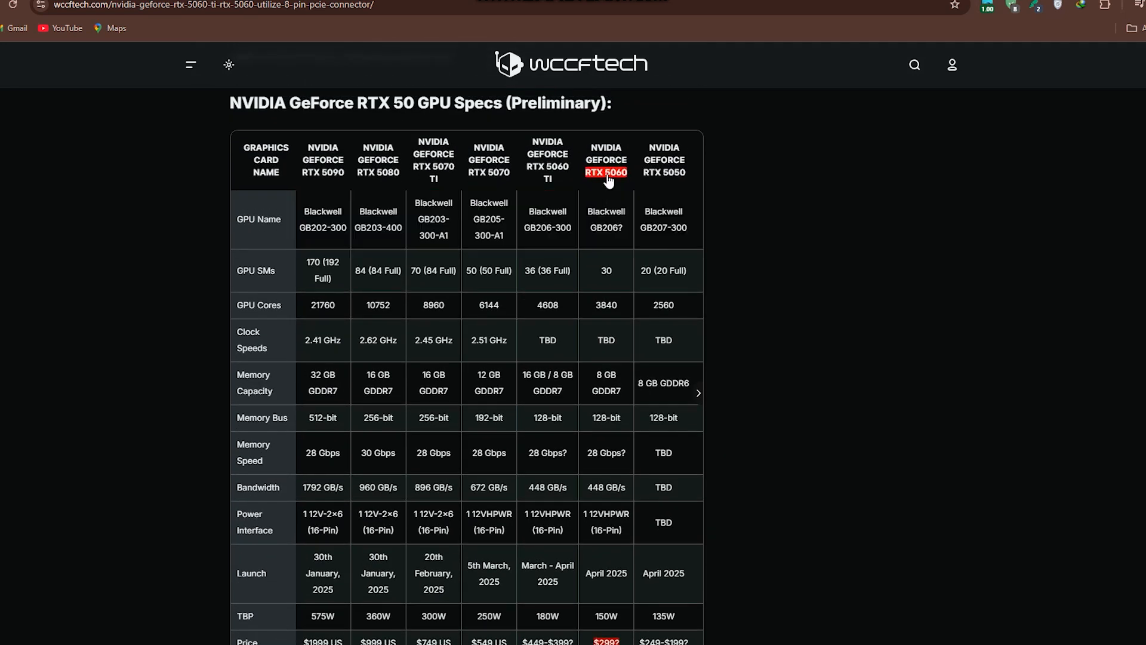
scroll(605, 574, down, 1)
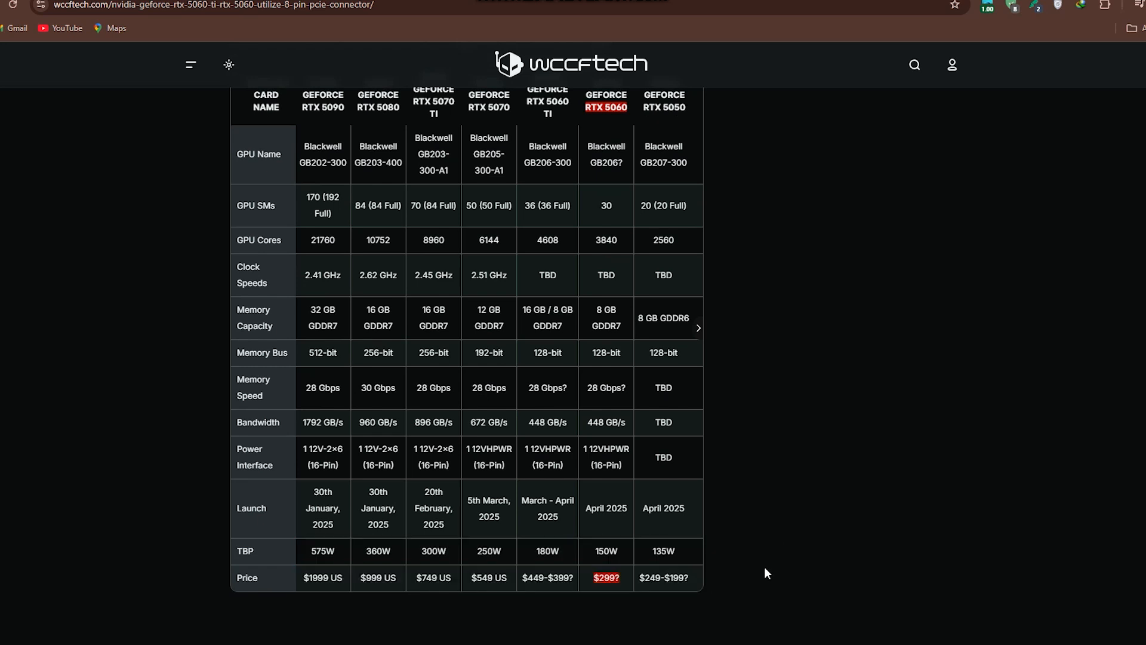
drag(695, 577, 638, 578)
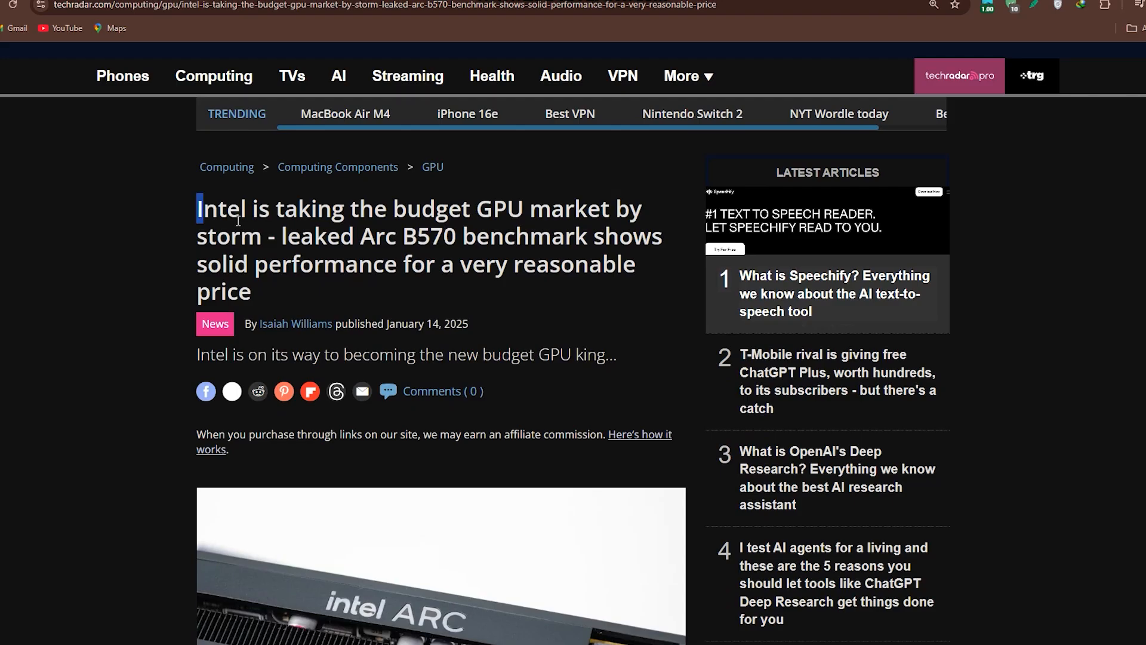
Highlight the Intel headline's opening phrase in red and its Arc B570 benchmark phrase in purple
click(259, 204)
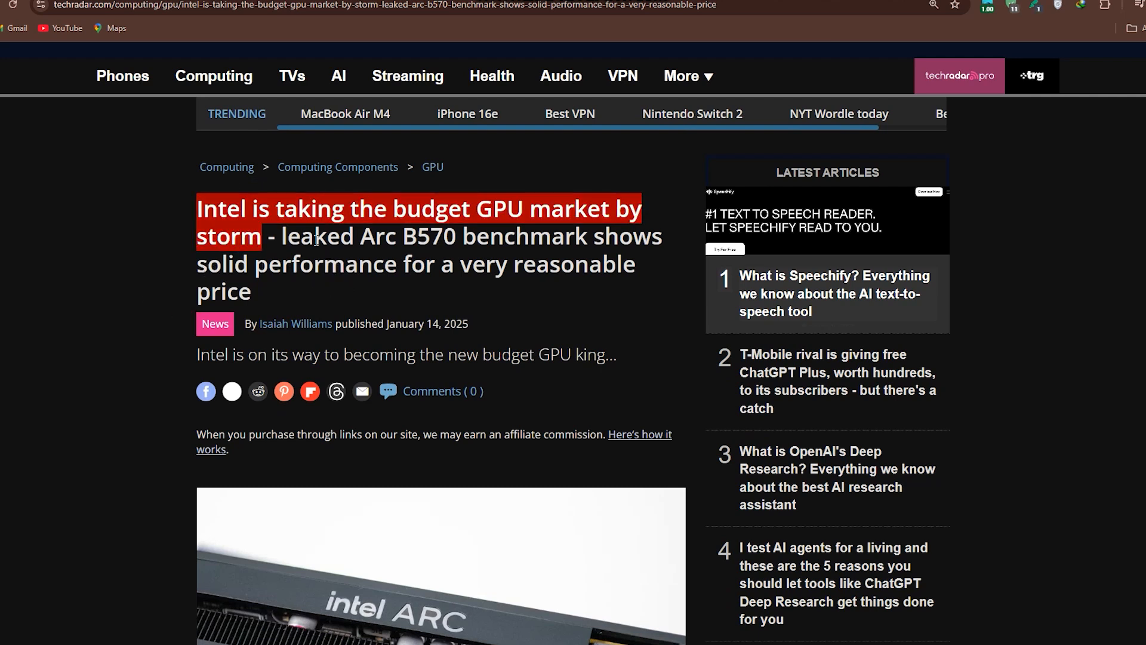
drag(282, 236, 394, 264)
click(522, 289)
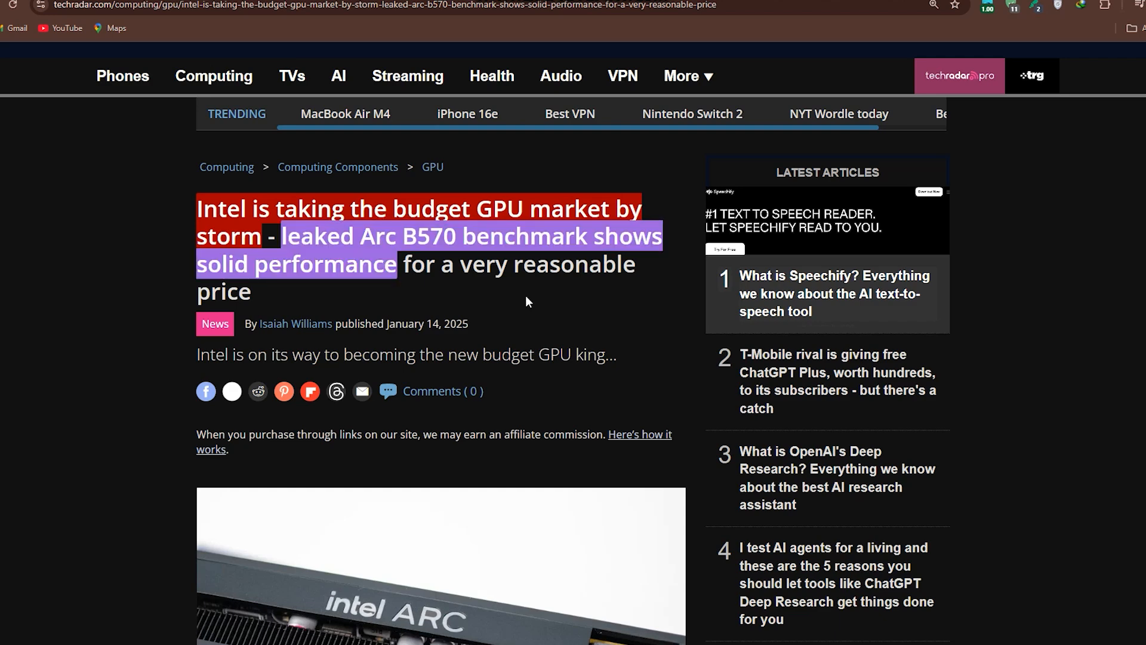
scroll(526, 295, down, 4)
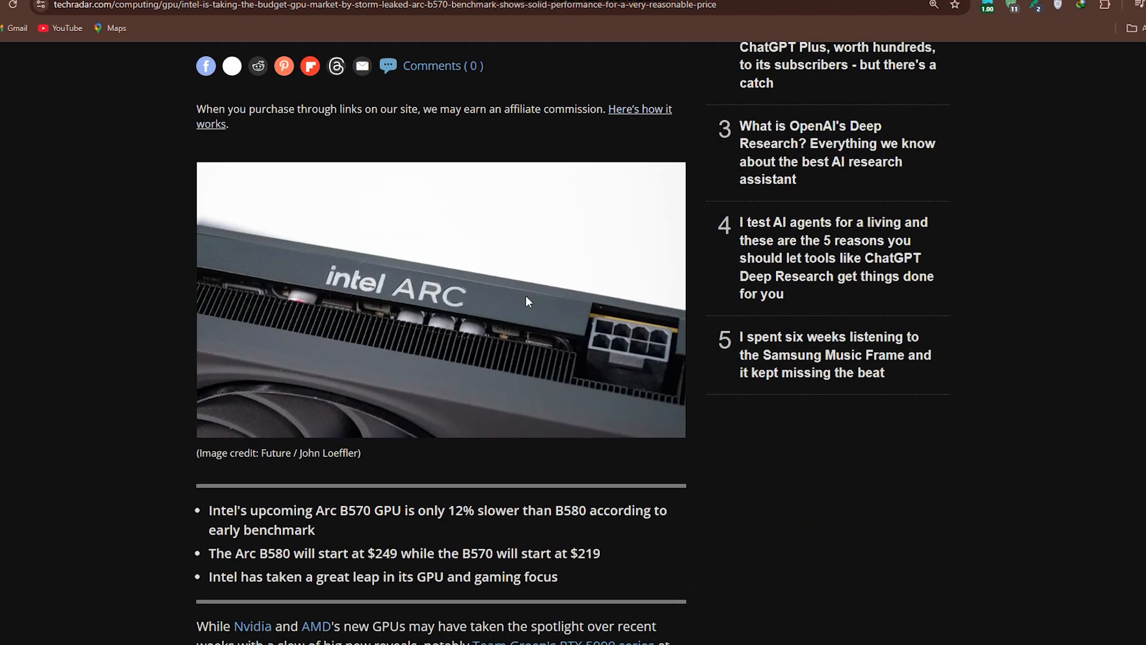
scroll(526, 295, down, 1)
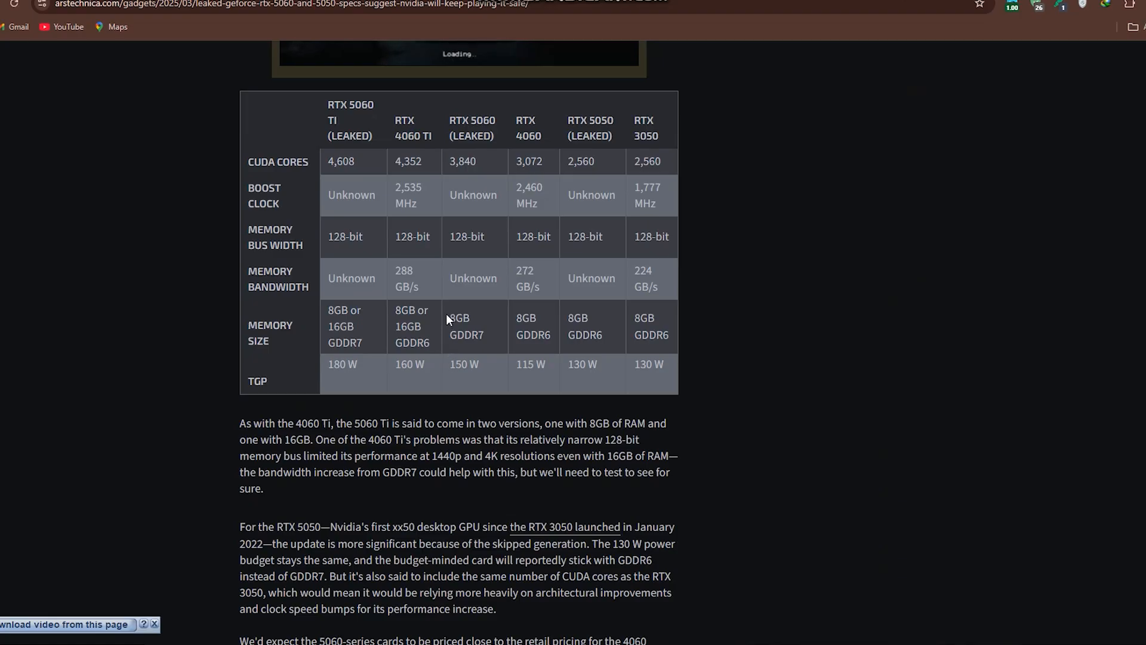
Review the Ars Technica table's RTX 5060 8GB GDDR7 and RTX 5050 8GB GDDR6 memory entries
drag(448, 316, 485, 335)
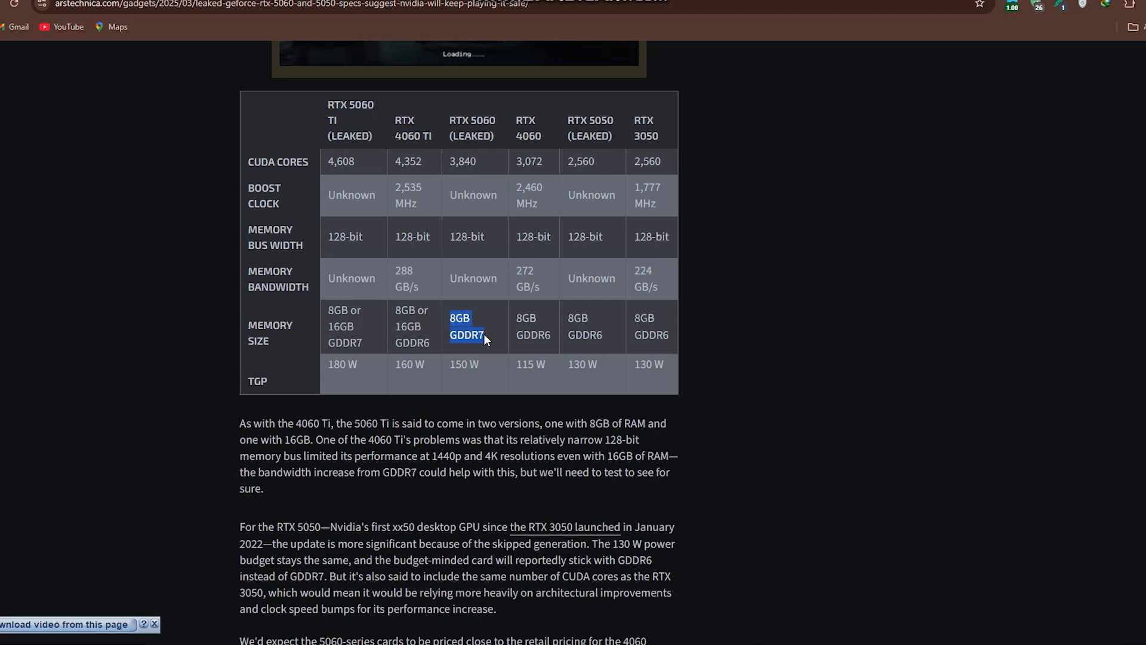
click(450, 316)
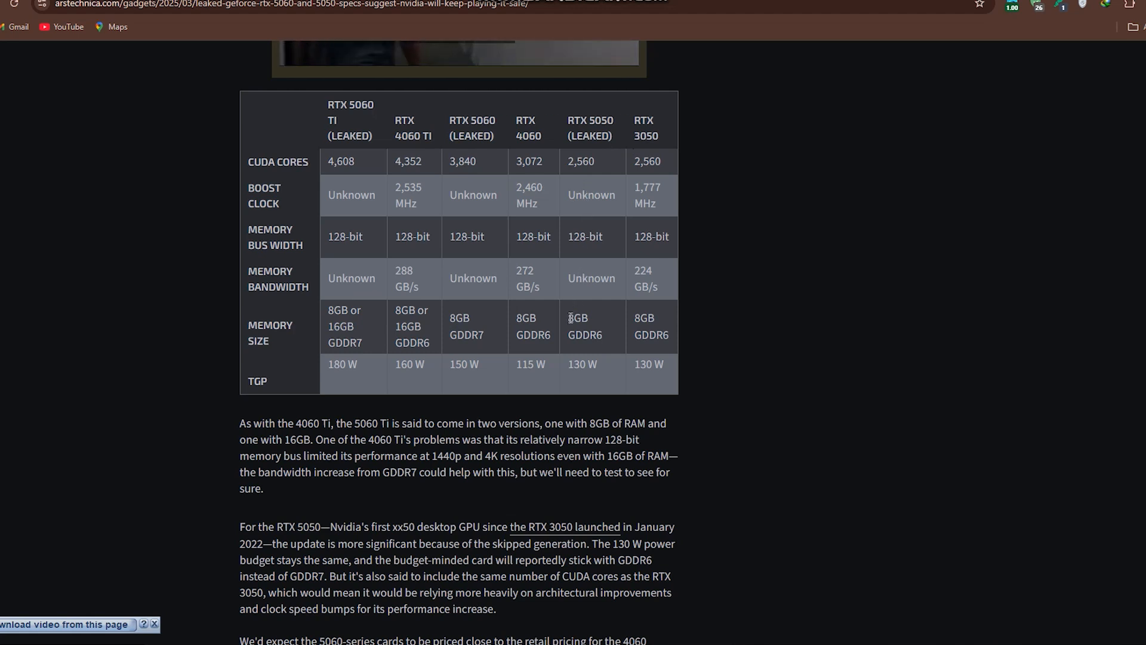
drag(570, 318, 613, 342)
click(710, 363)
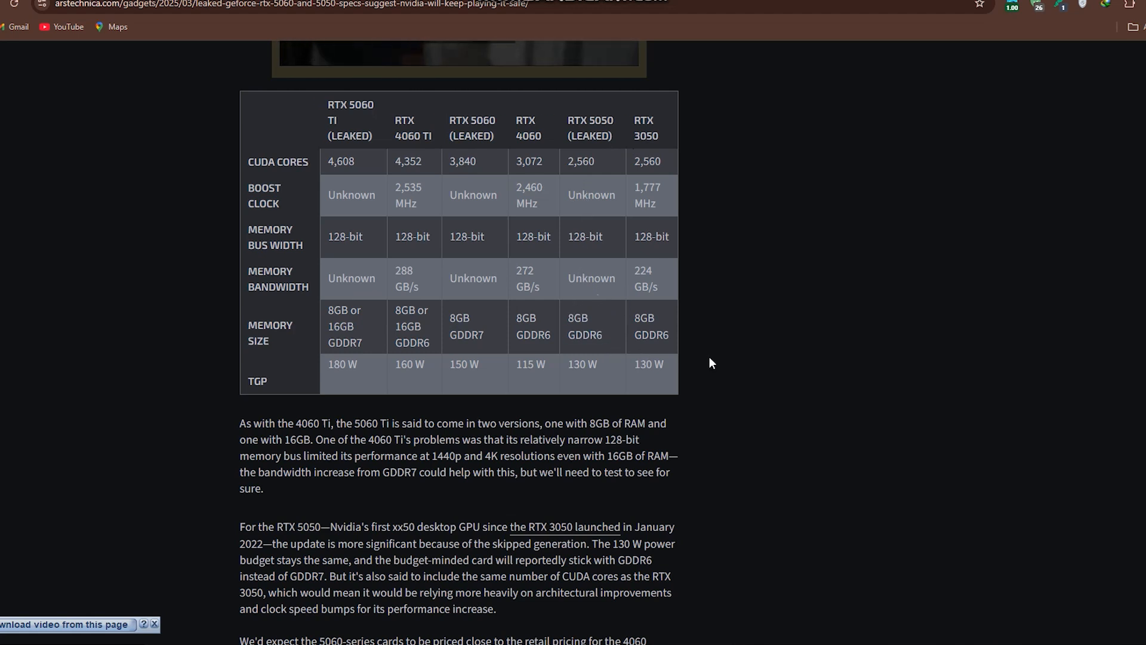
Highlight the RTX 5050 135W figure in the wccftech specs article in red
key(ctrl+Tab)
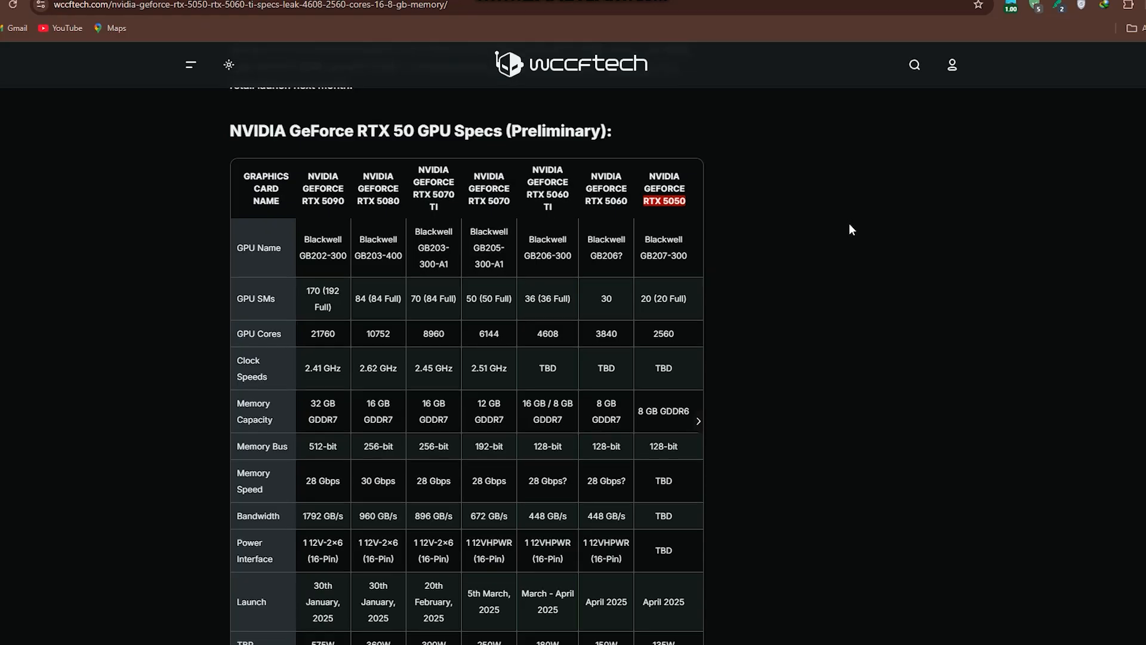
scroll(850, 229, down, 1)
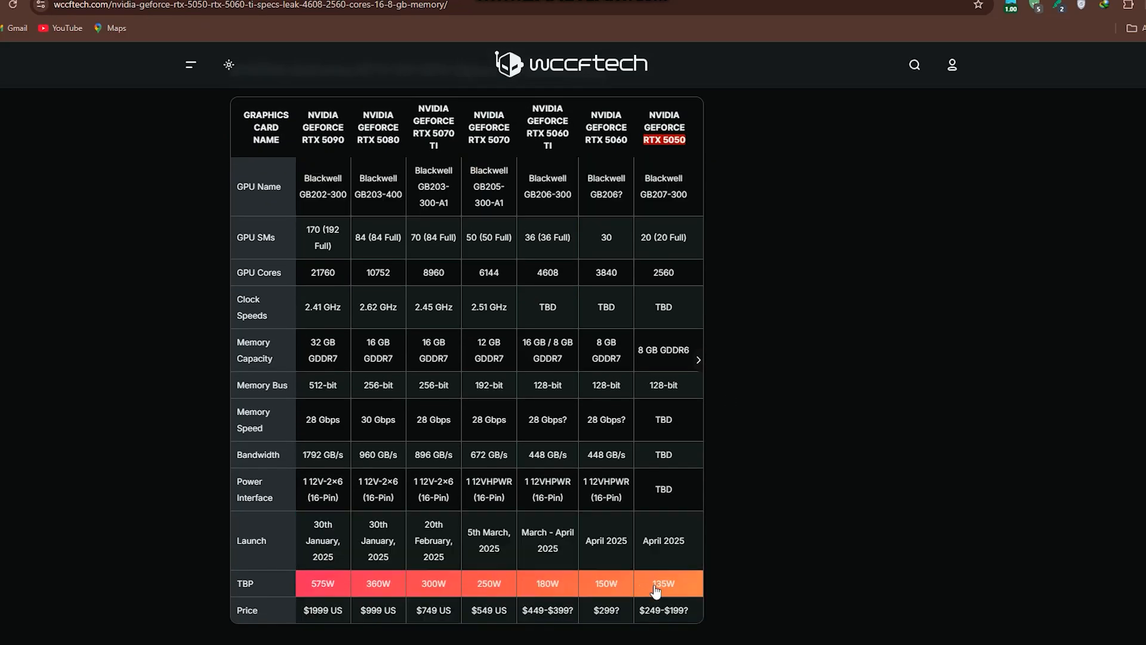
click(701, 544)
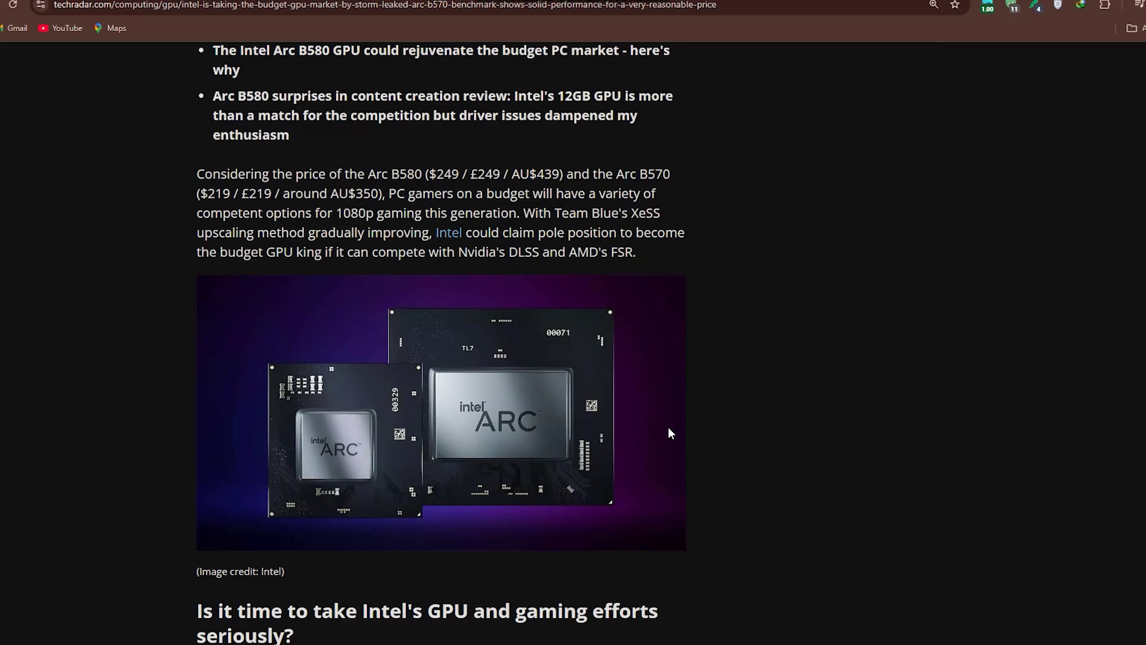
scroll(668, 427, down, 1)
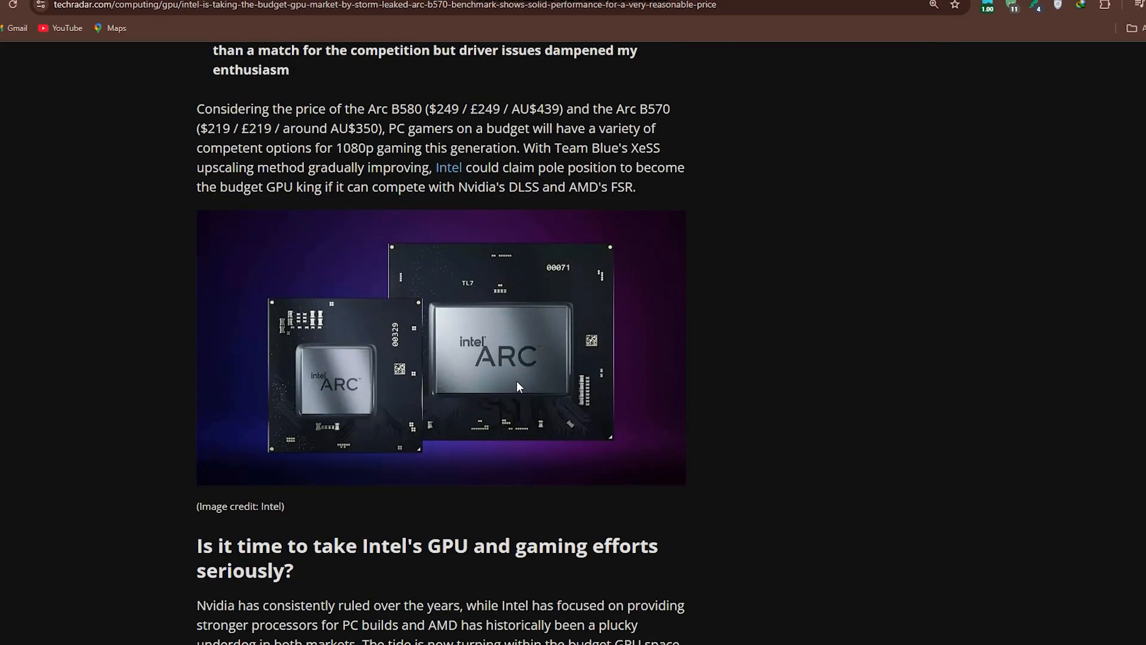
scroll(589, 353, down, 2)
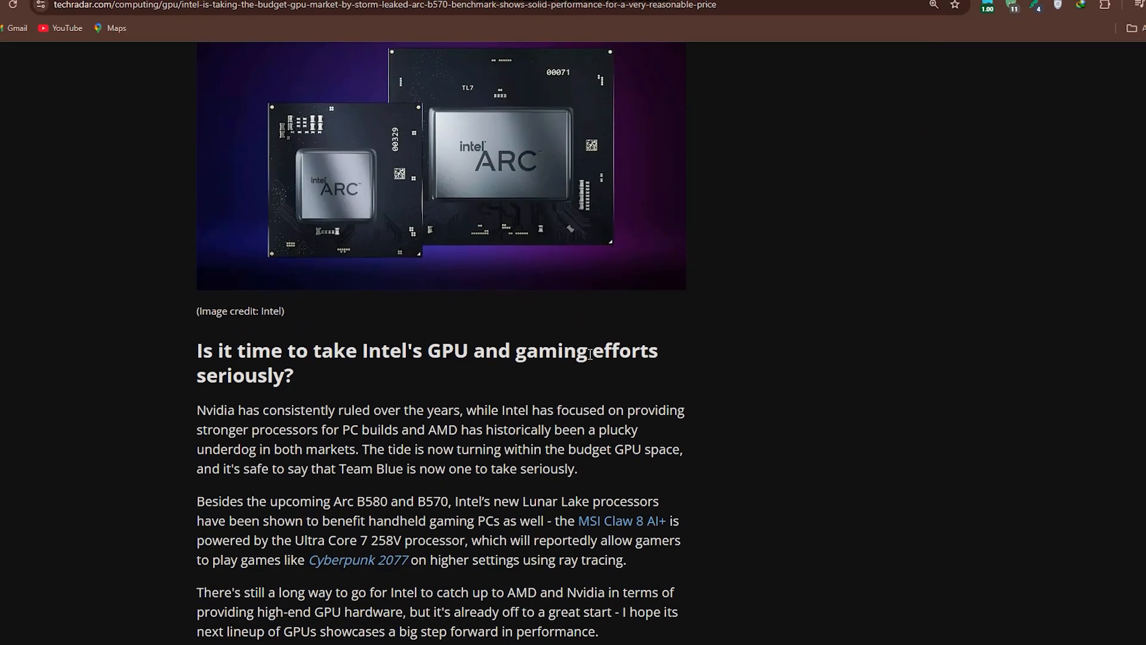
Mark the Arc B580/B570 starting price bullet and the Intel GPU leap bullet in red
drag(209, 424, 562, 422)
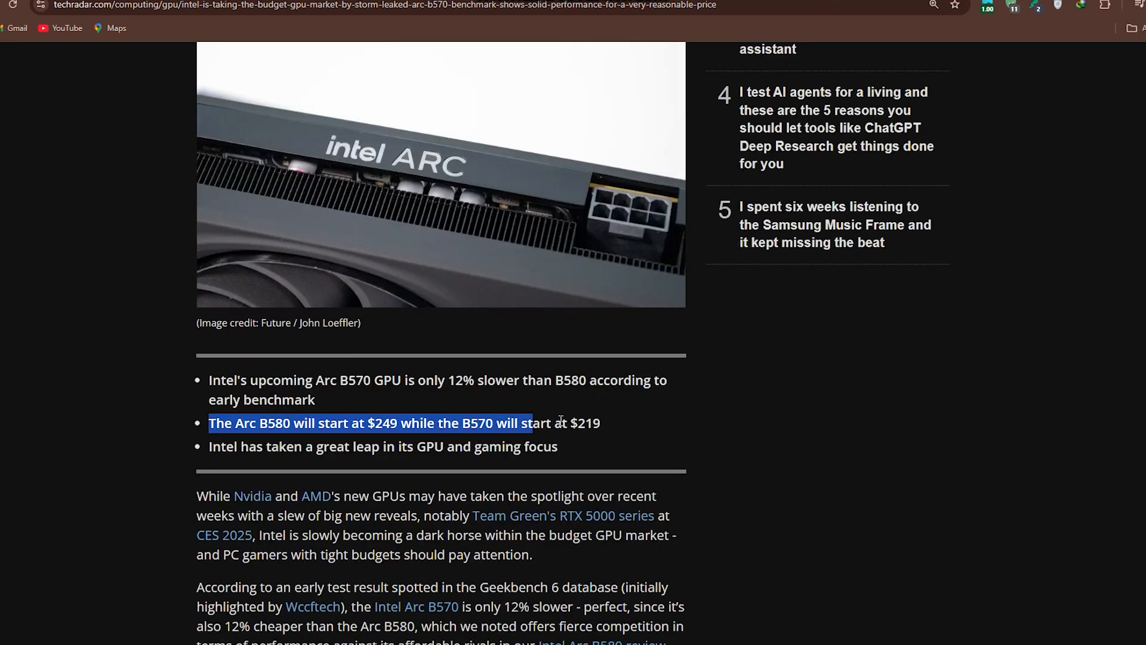
key(alt+h)
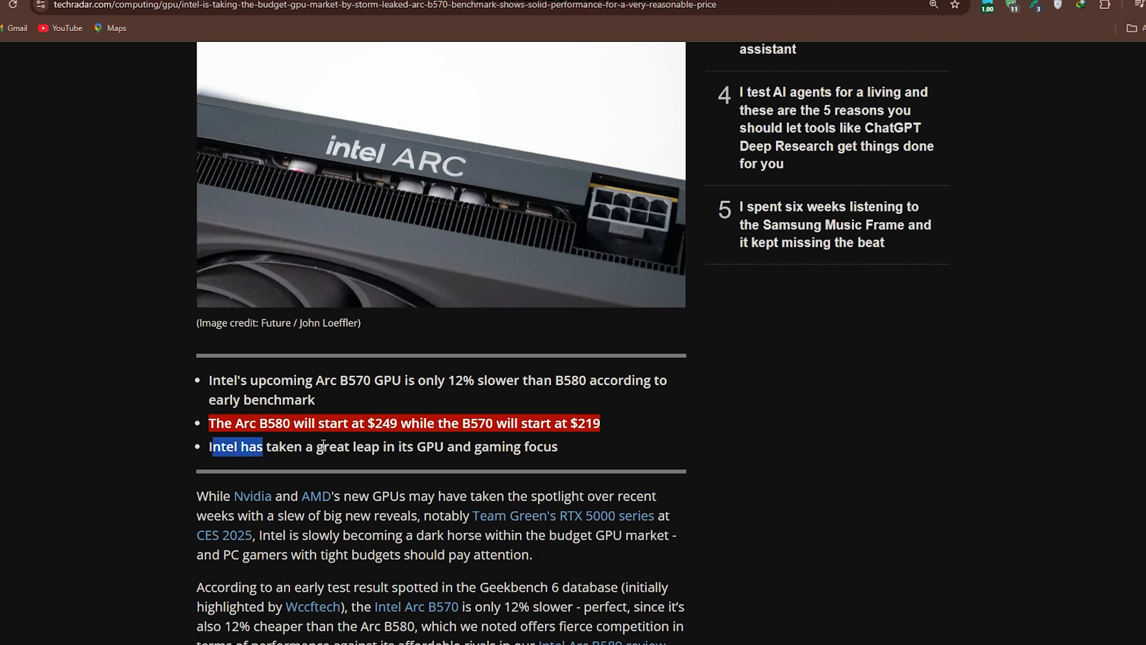
drag(321, 446, 521, 446)
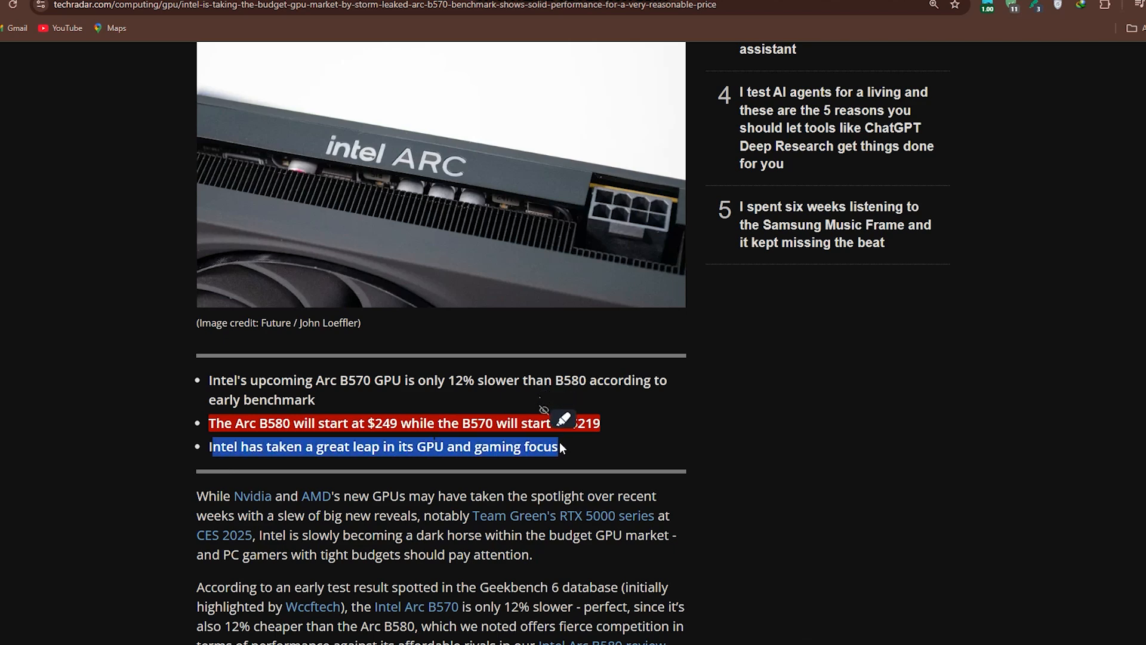
key(alt+h)
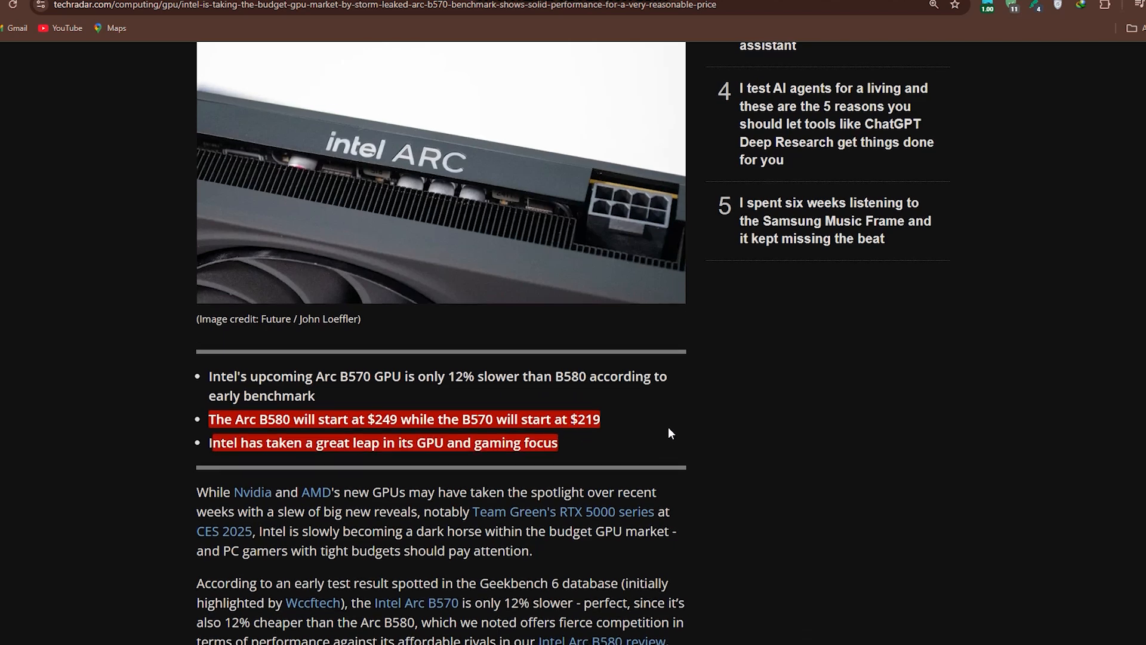
scroll(668, 428, down, 2)
scroll(668, 427, down, 2)
scroll(669, 428, down, 3)
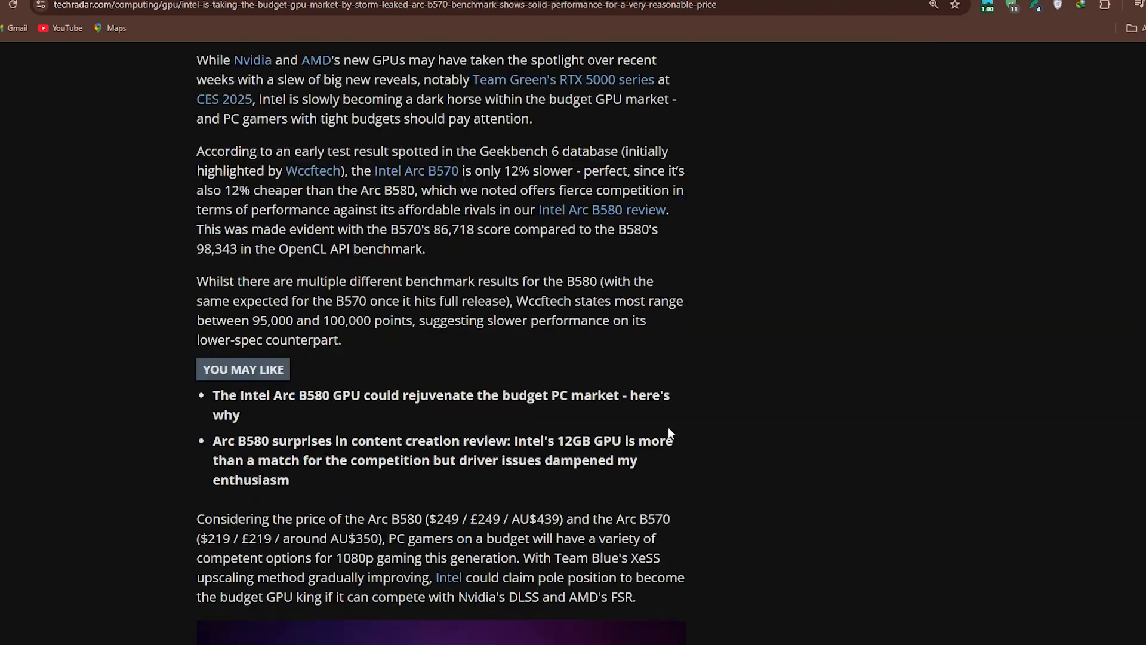
scroll(668, 428, down, 2)
Return to the wccftech RTX 50 spec table and clear the price-row selection
key(ctrl+Tab)
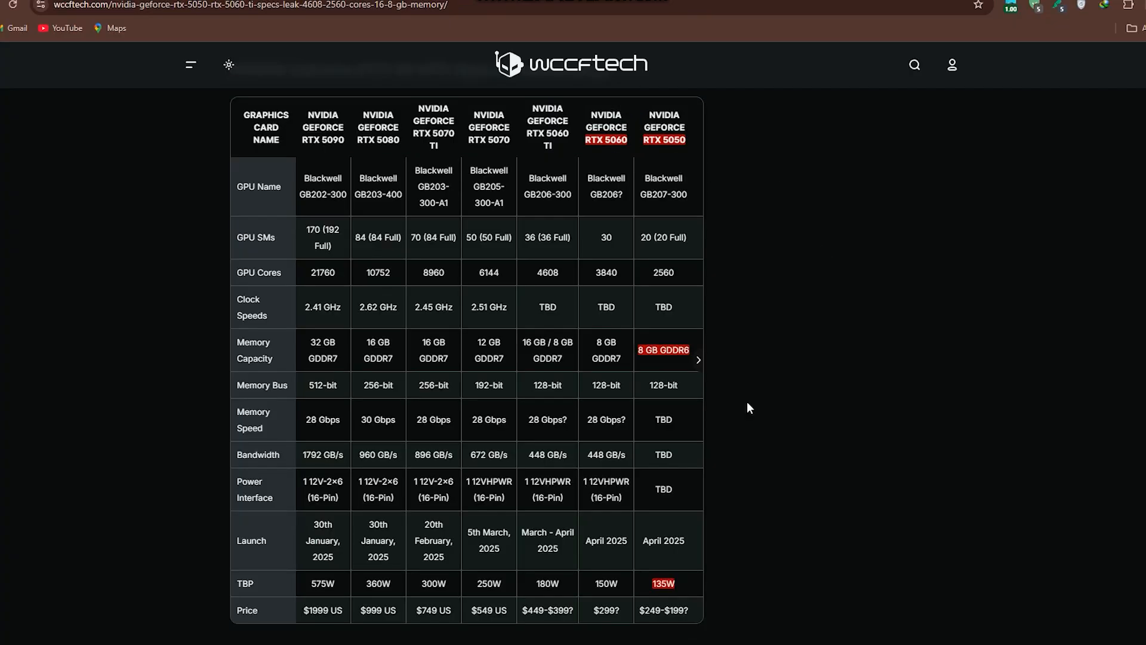
click(758, 569)
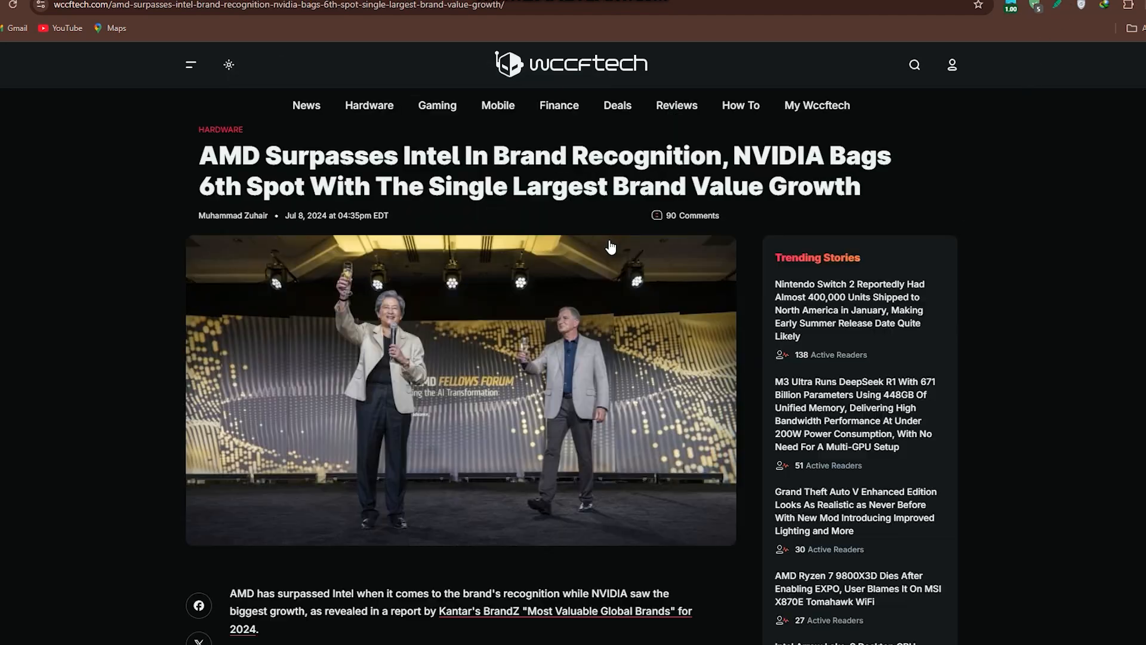
scroll(476, 184, down, 2)
scroll(476, 185, down, 3)
scroll(475, 185, down, 3)
scroll(475, 184, down, 5)
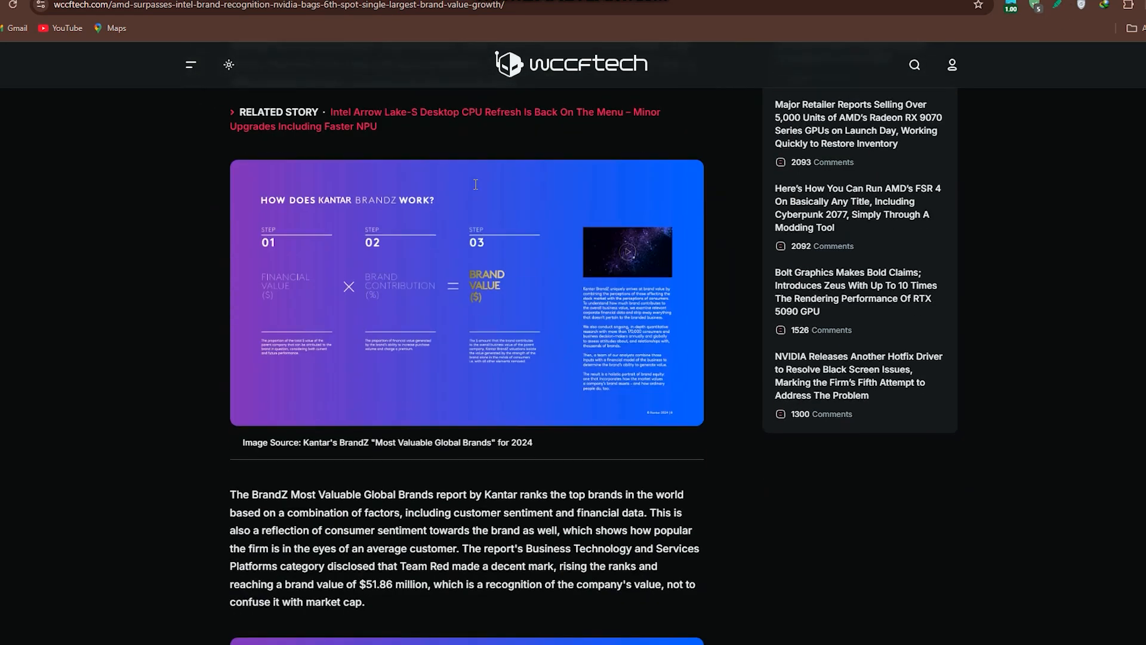
scroll(475, 185, down, 4)
scroll(476, 184, down, 2)
scroll(476, 185, down, 5)
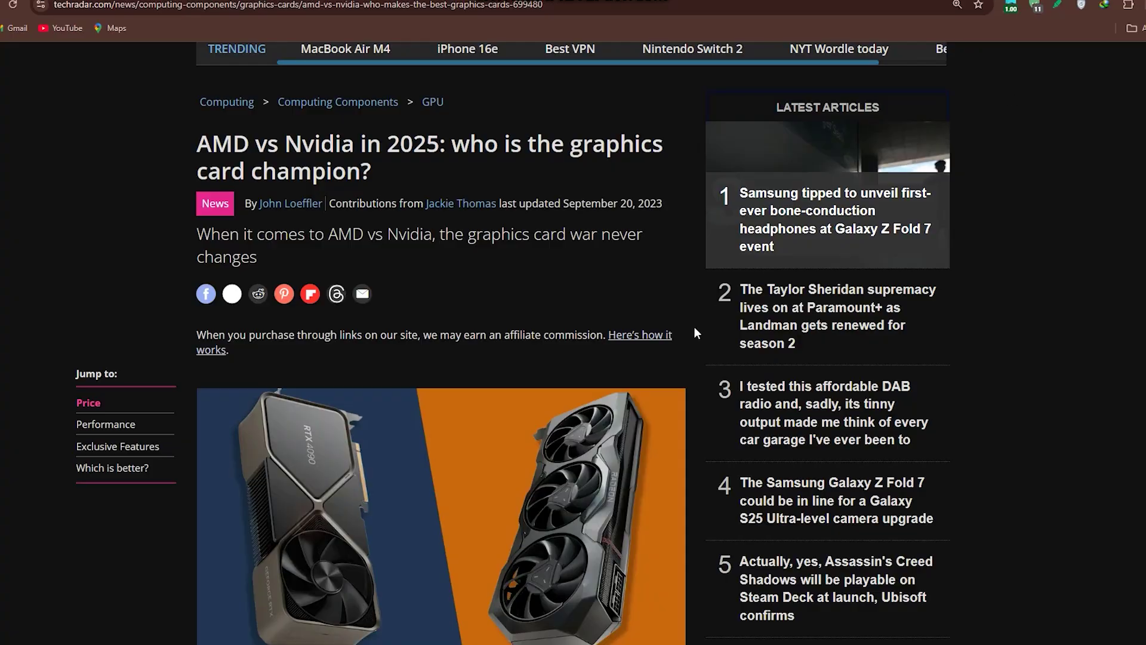
scroll(695, 327, down, 2)
scroll(694, 327, down, 2)
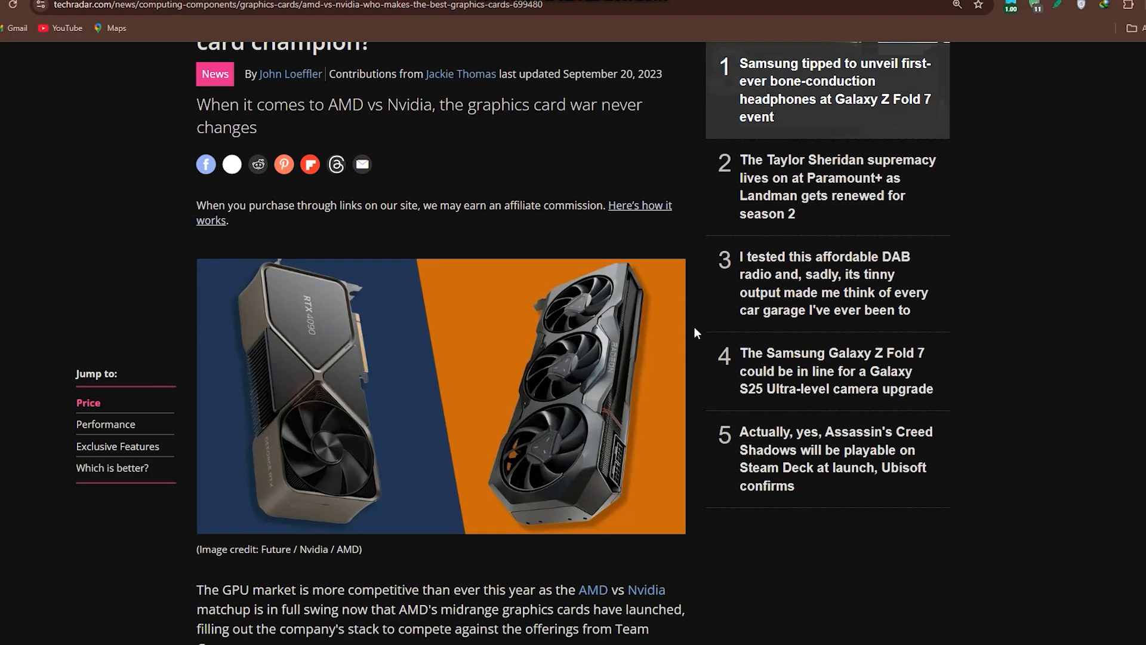
scroll(694, 327, down, 2)
scroll(694, 327, down, 3)
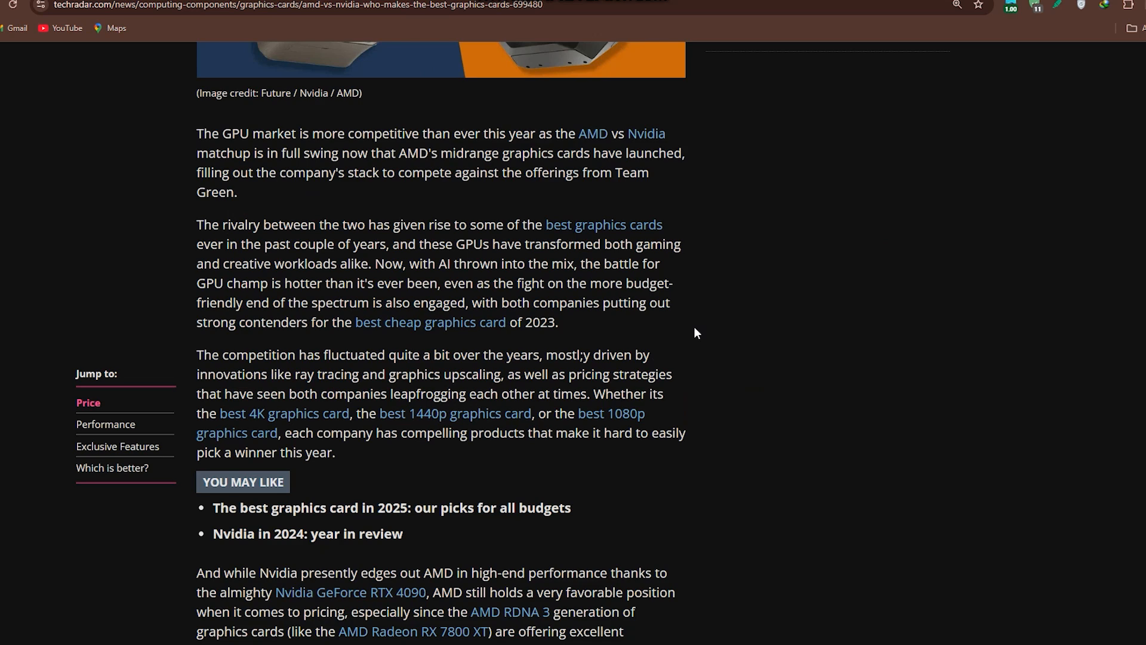
scroll(694, 327, down, 2)
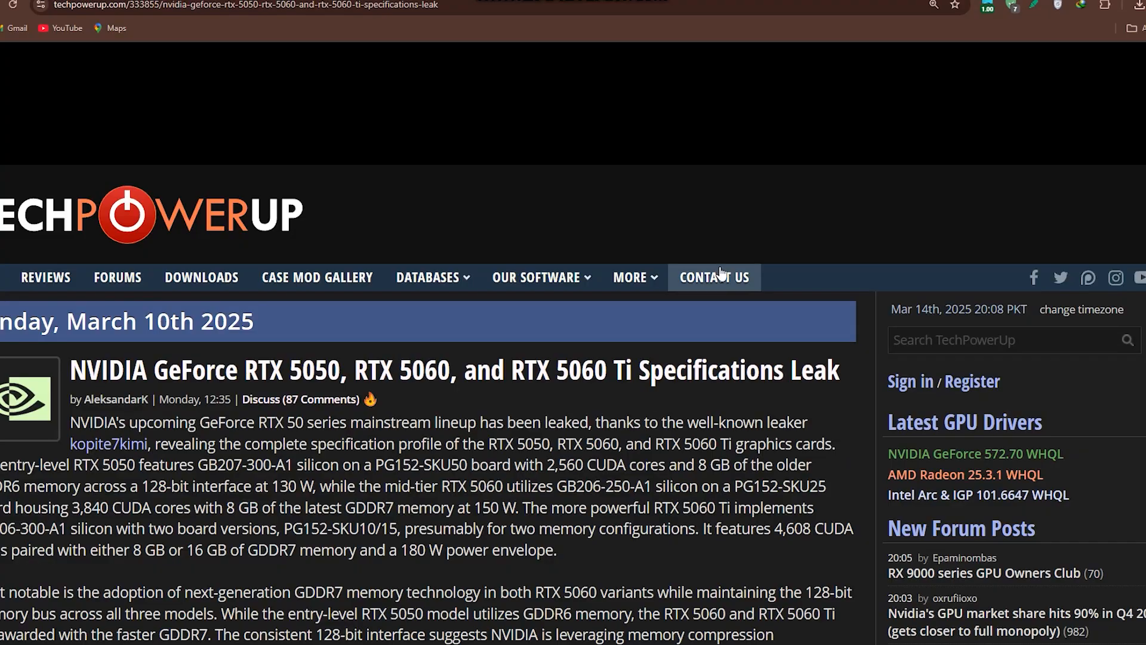
scroll(722, 273, down, 3)
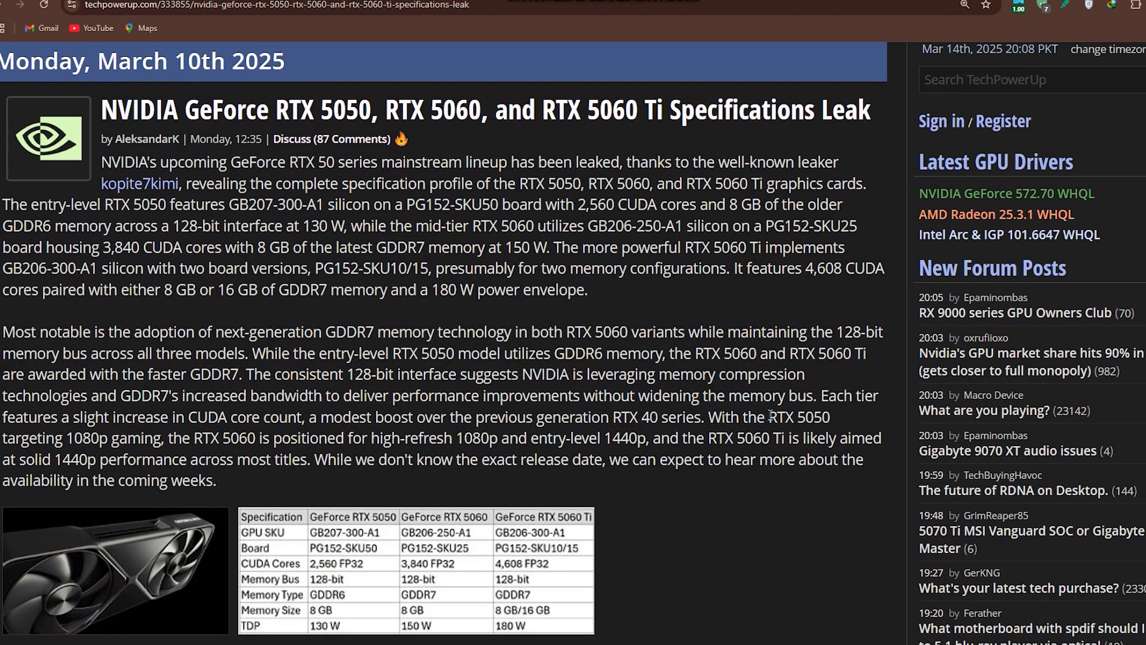
Select the TechPowerUp sentence about the RTX 5050 targeting 1080p gaming
drag(770, 415, 159, 438)
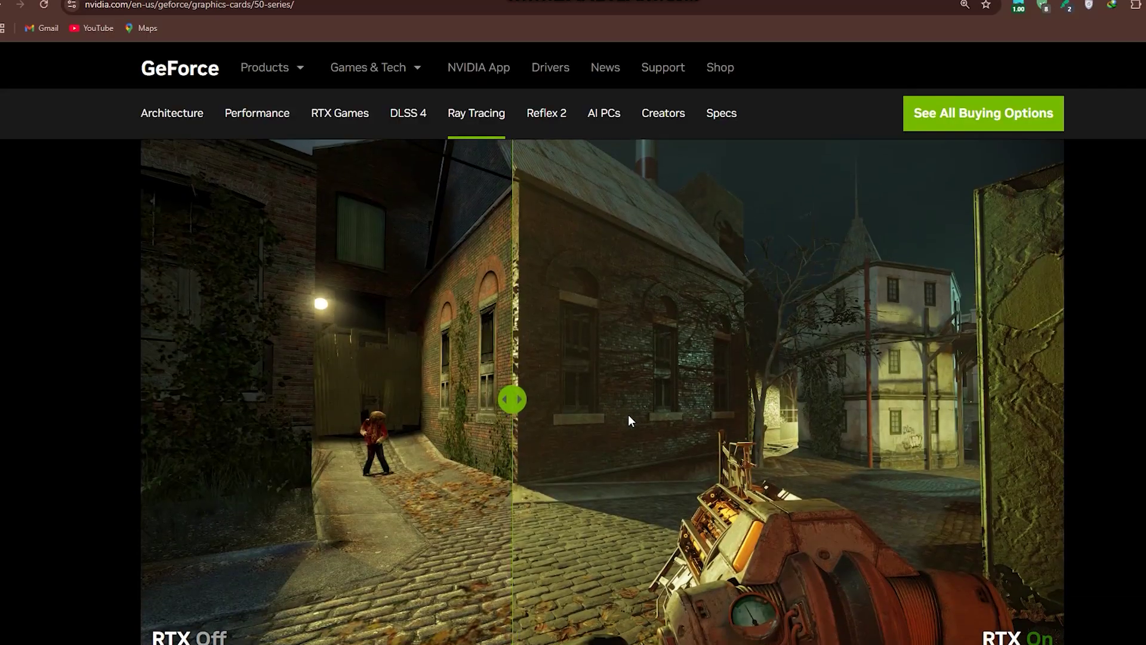
Sweep the DLSS Off versus DLSS 4 frame-rate comparison slider across the image
mouse_move(512, 400)
mouse_down()
mouse_move(219, 391)
mouse_move(985, 396)
mouse_up()
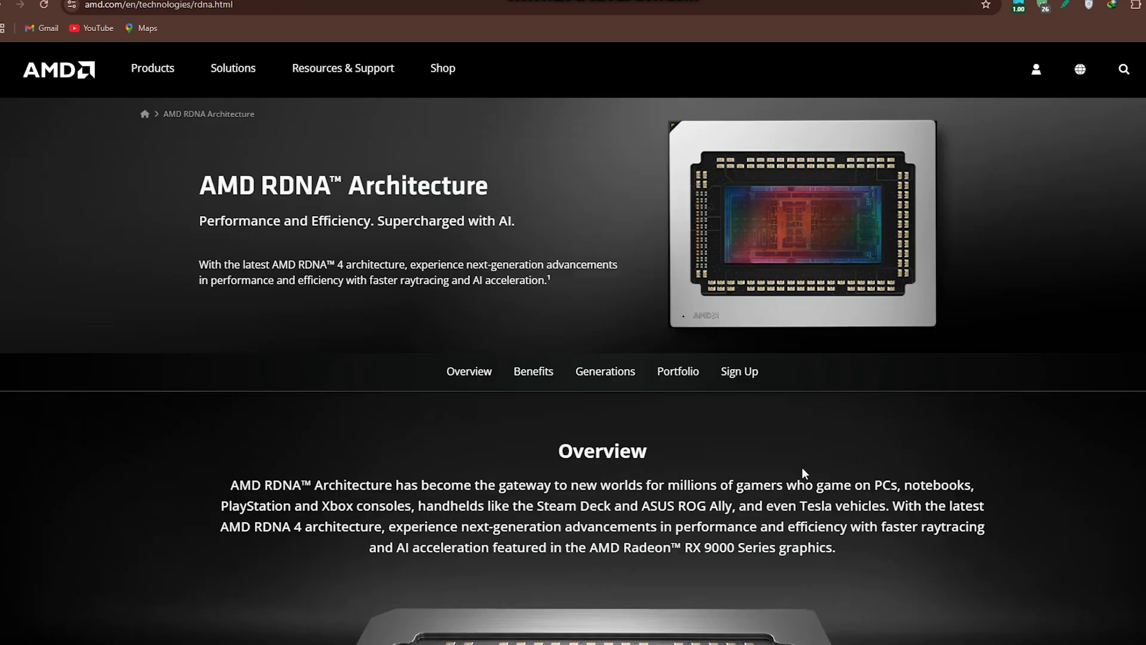
scroll(802, 467, down, 3)
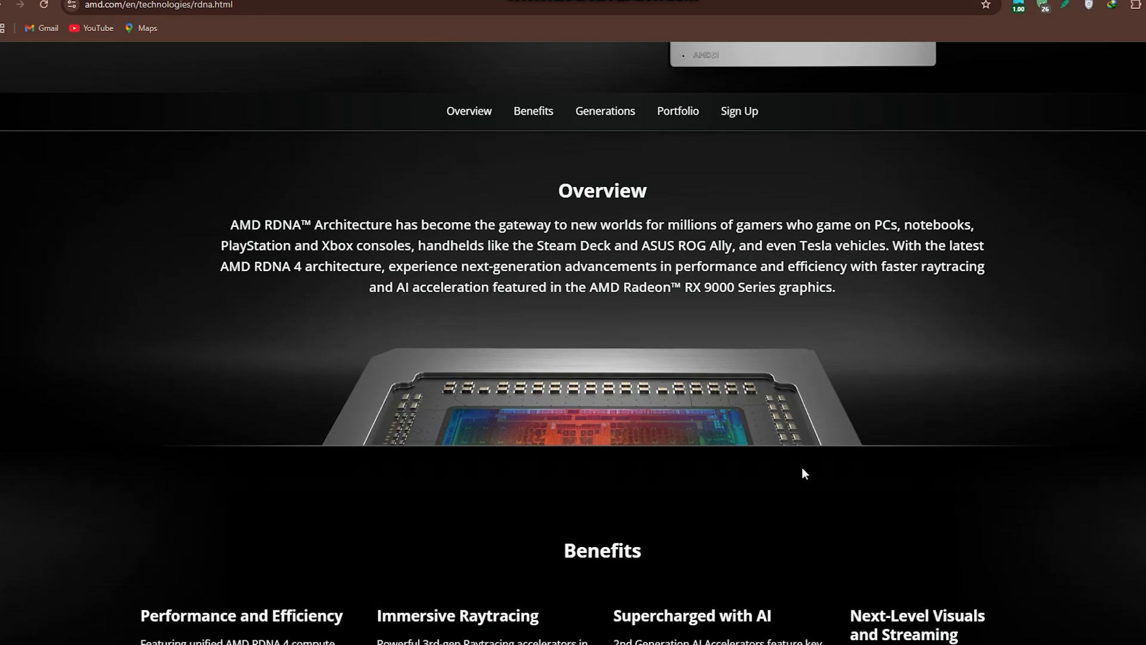
scroll(802, 467, down, 4)
scroll(709, 409, down, 1)
scroll(709, 409, down, 4)
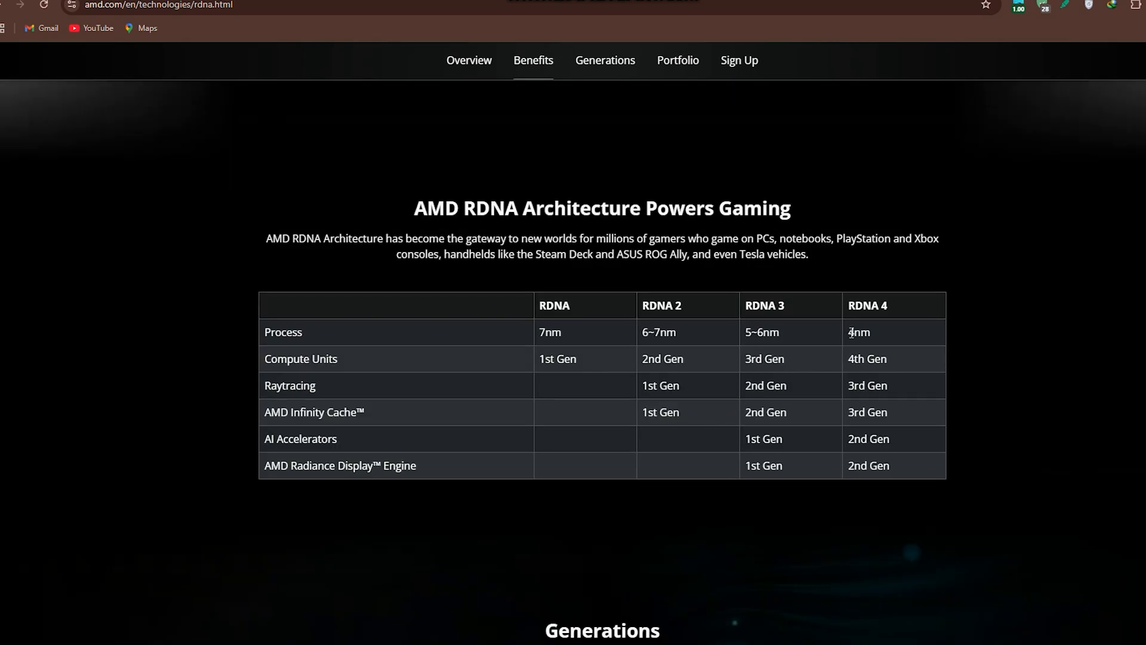
drag(849, 332, 863, 330)
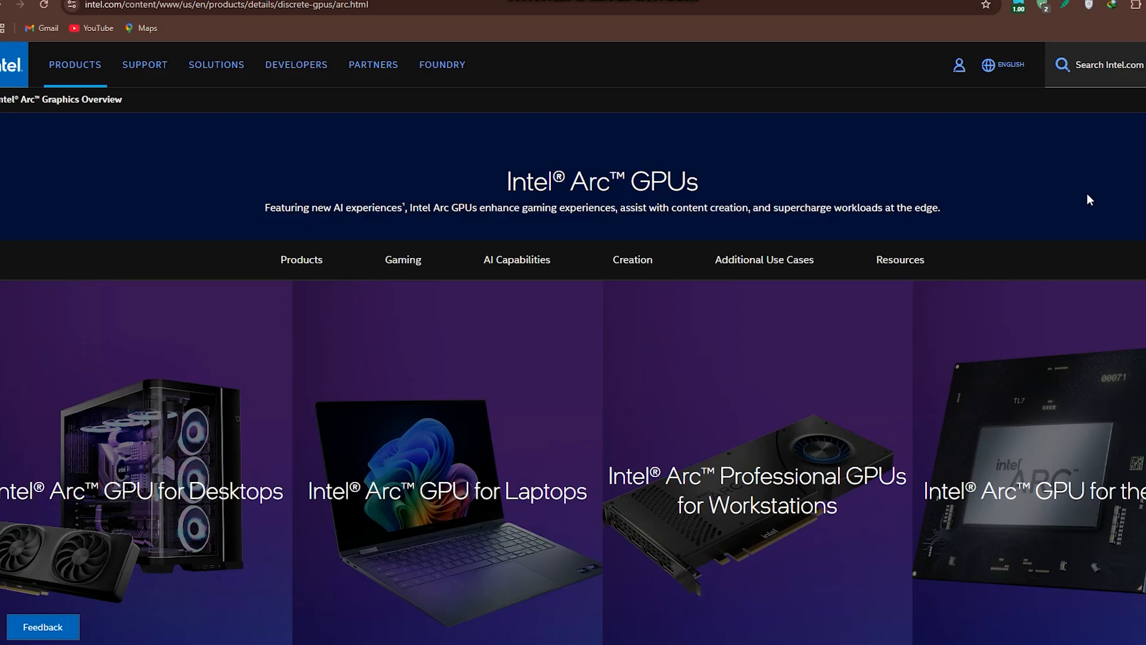
scroll(1088, 194, down, 2)
scroll(1088, 194, down, 4)
scroll(1087, 193, down, 3)
scroll(1087, 193, down, 3)
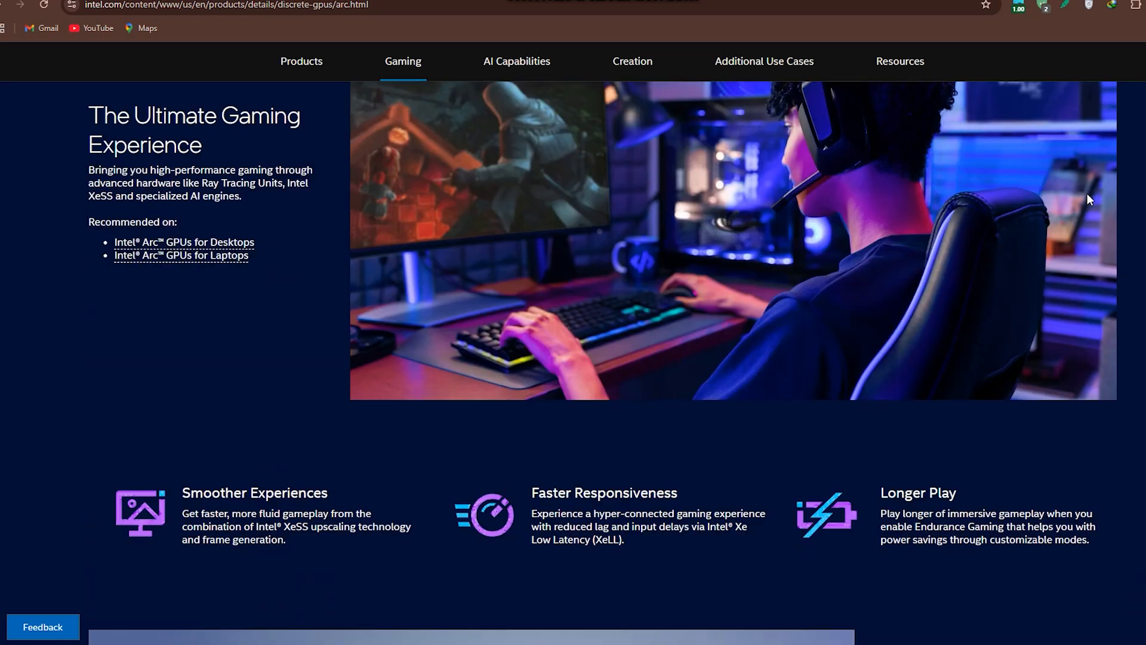
scroll(1087, 193, down, 3)
scroll(1088, 193, down, 3)
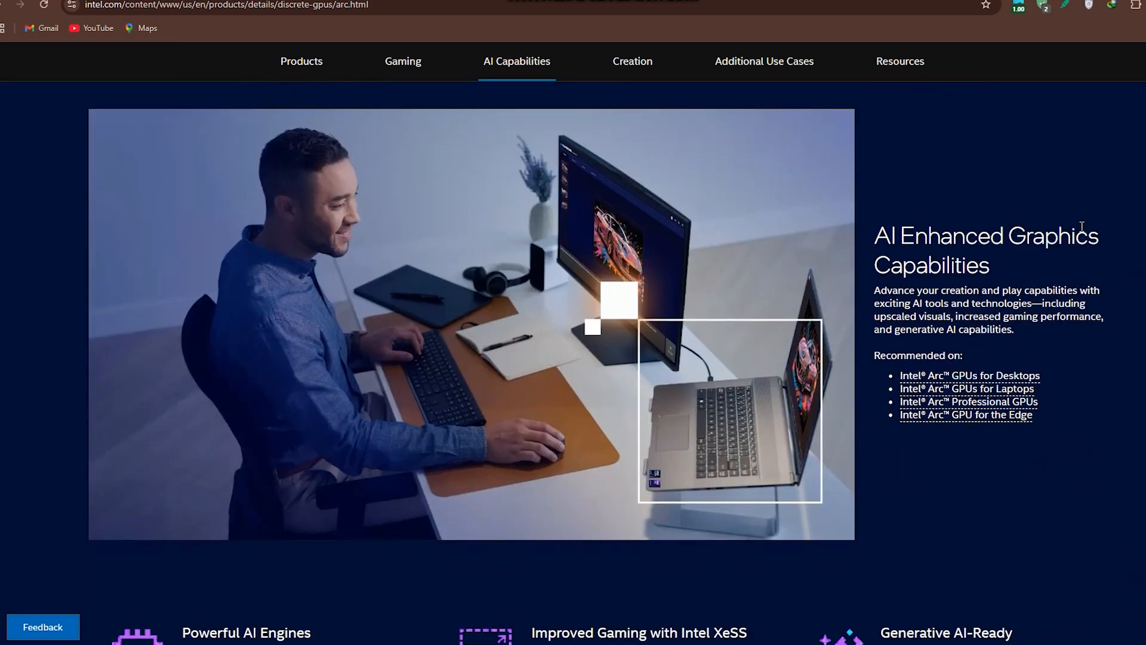
scroll(963, 446, down, 5)
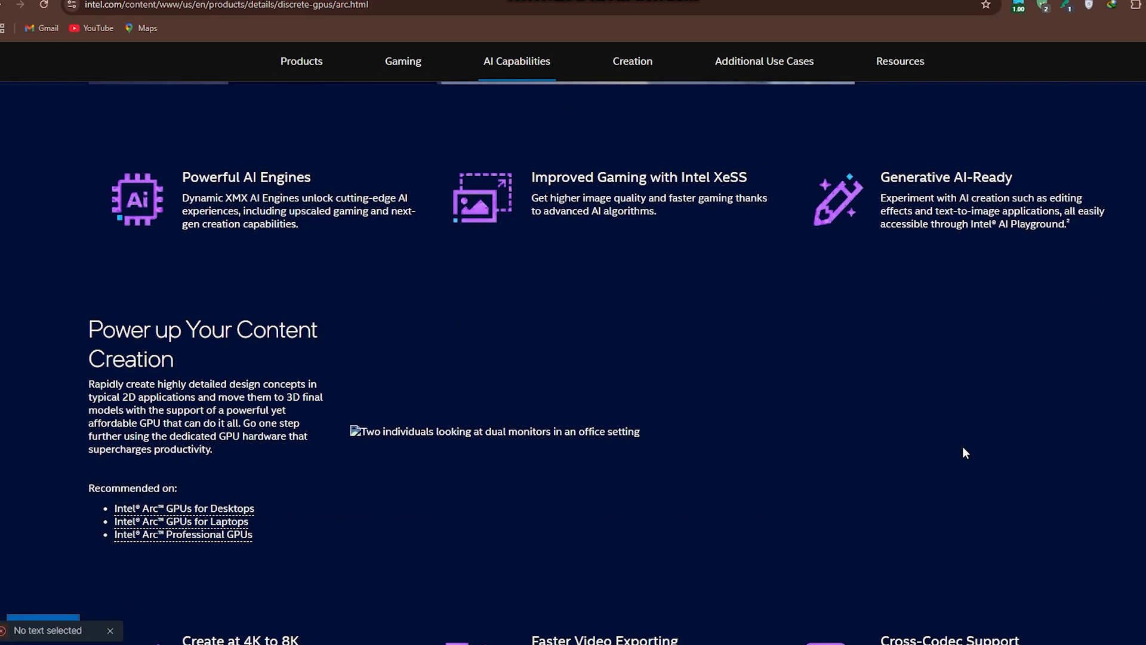
scroll(966, 429, up, 1)
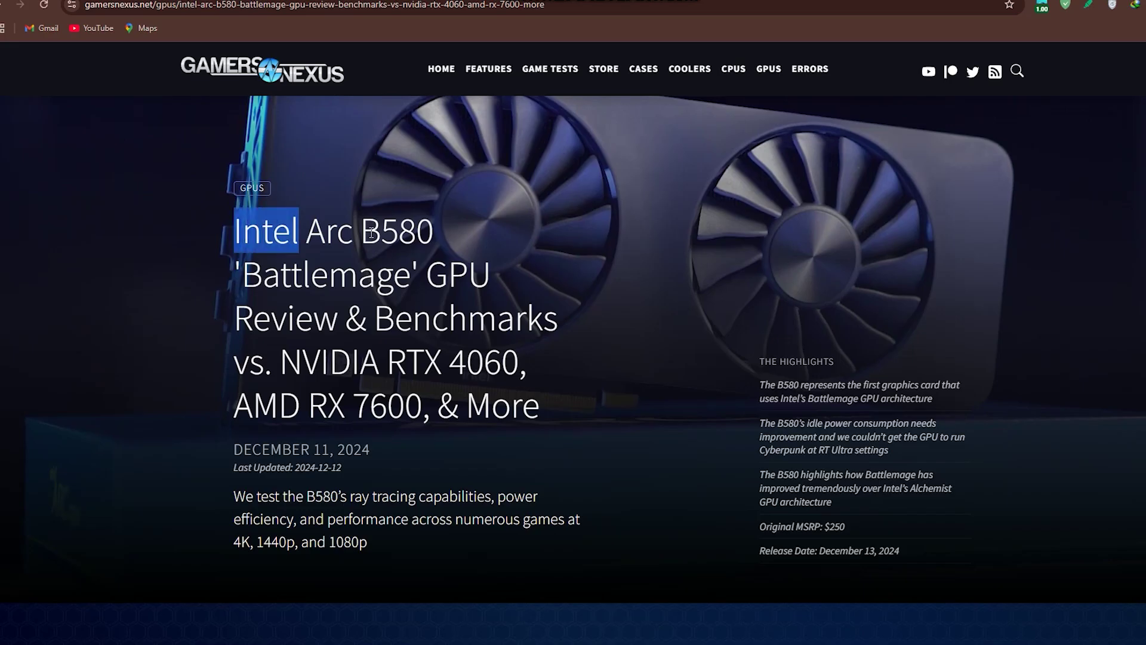
Select Intel Arc B580 in the Gamers Nexus headline and jump to the B580 specs section
drag(235, 231, 433, 231)
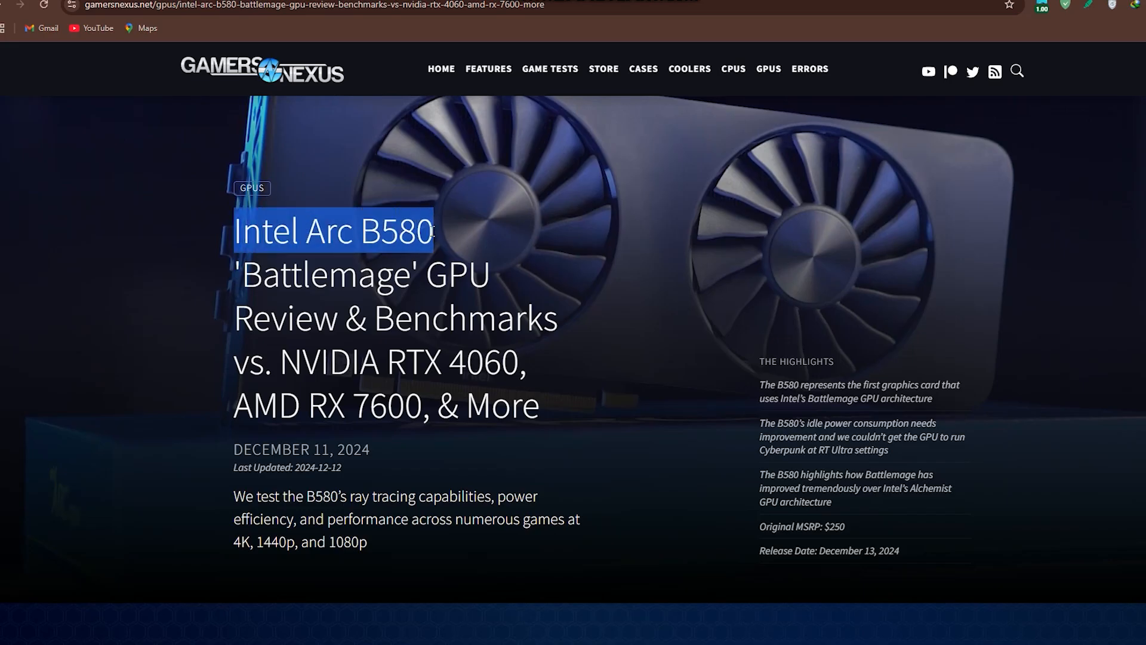
scroll(350, 324, down, 5)
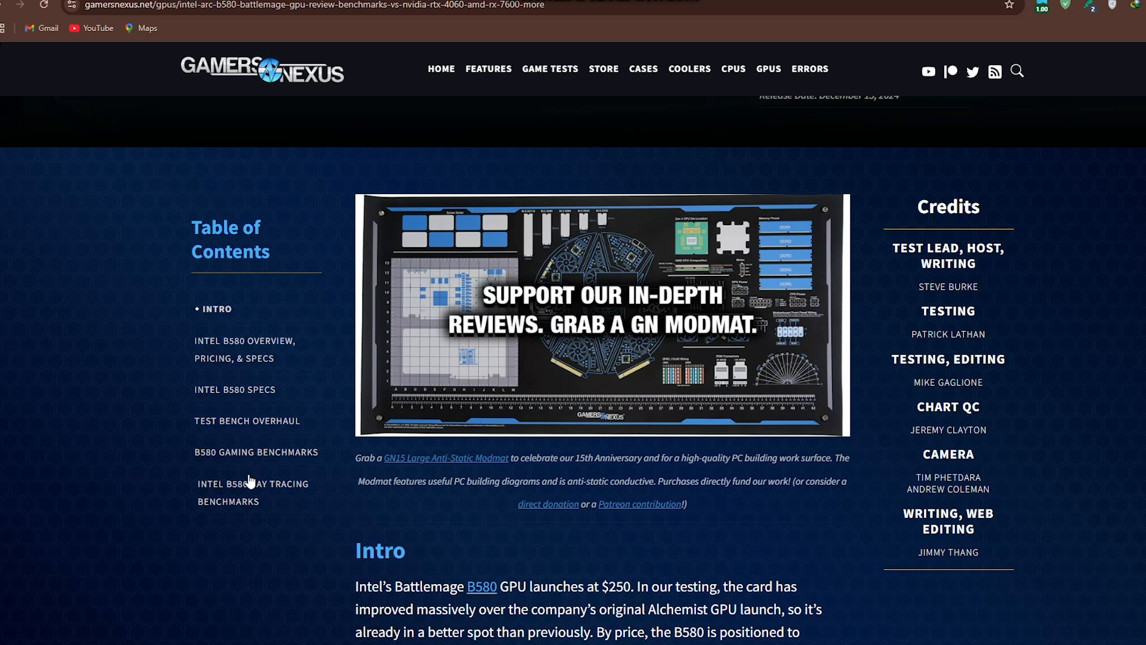
click(248, 474)
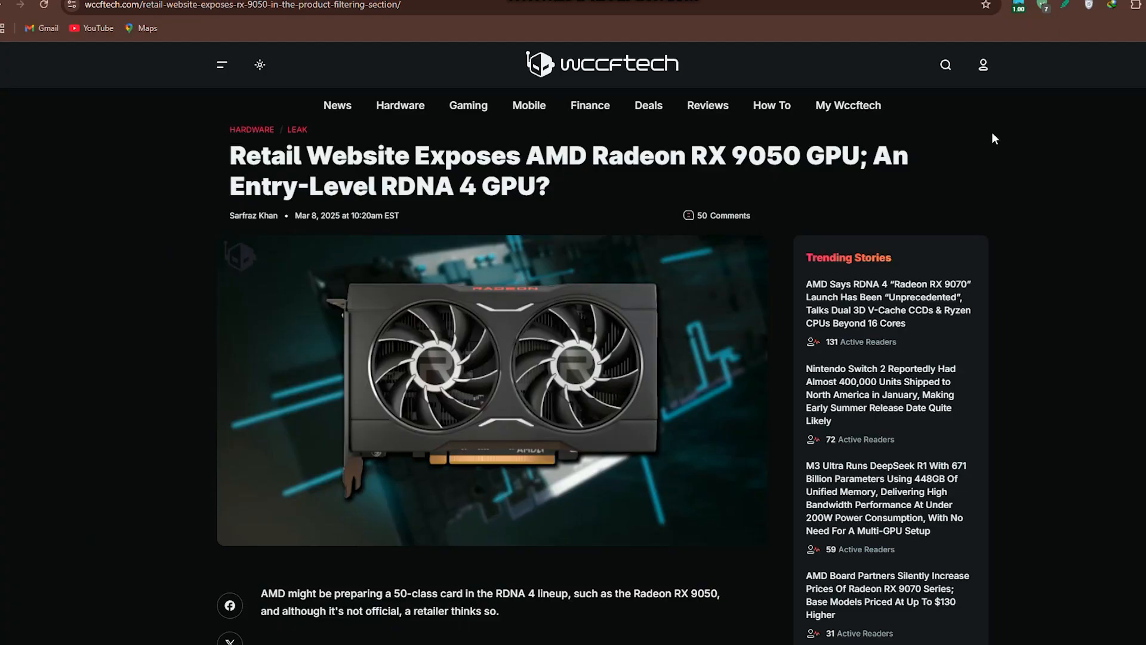
scroll(922, 157, down, 3)
scroll(923, 157, down, 2)
scroll(796, 211, down, 2)
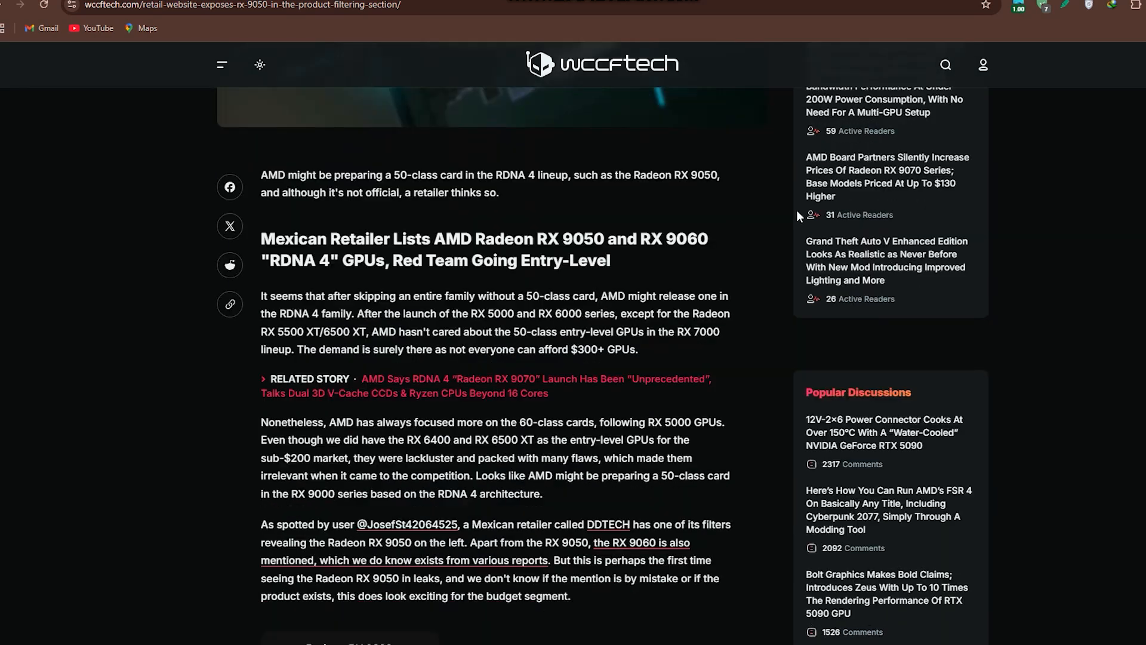
scroll(796, 211, down, 1)
scroll(795, 211, down, 2)
scroll(796, 210, down, 2)
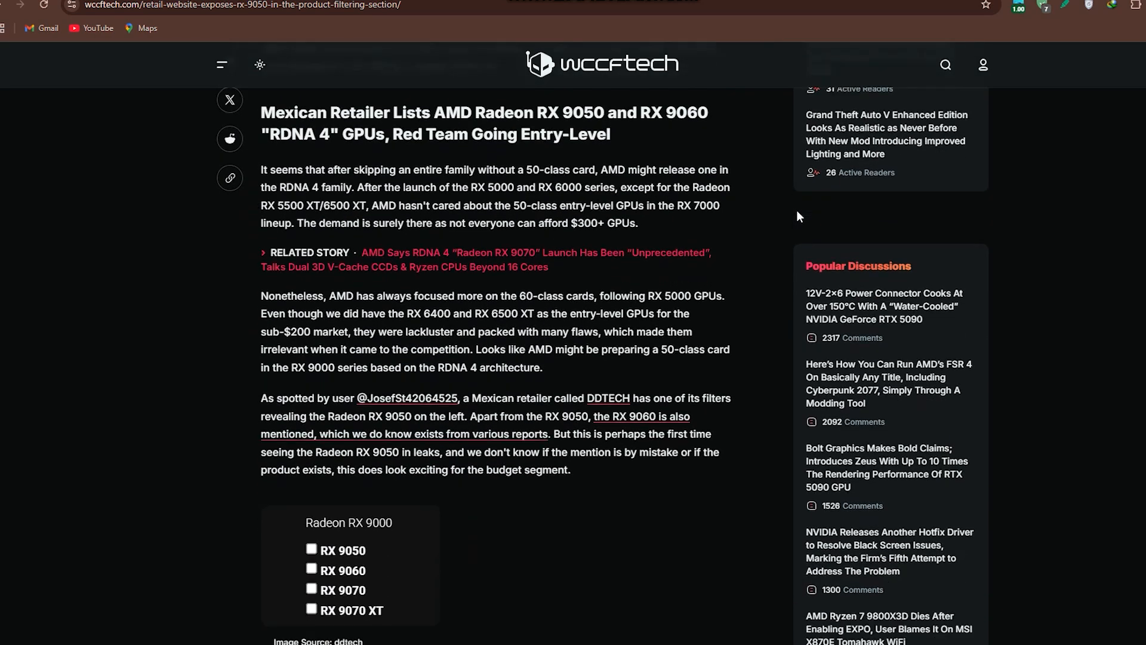
scroll(796, 210, down, 2)
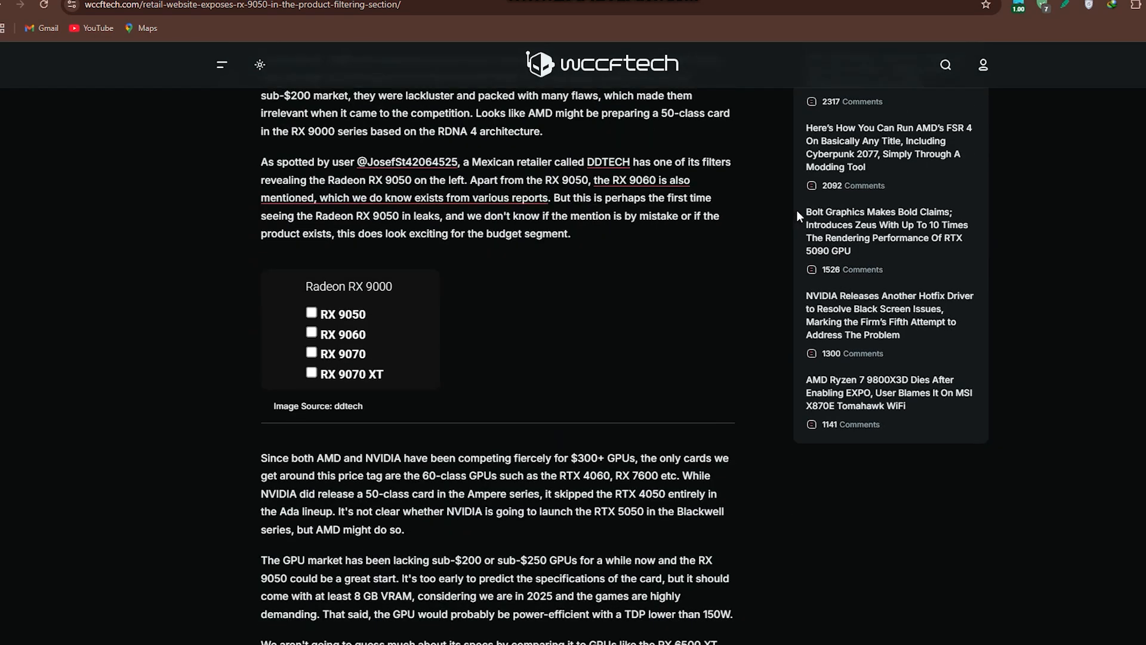
scroll(797, 211, down, 5)
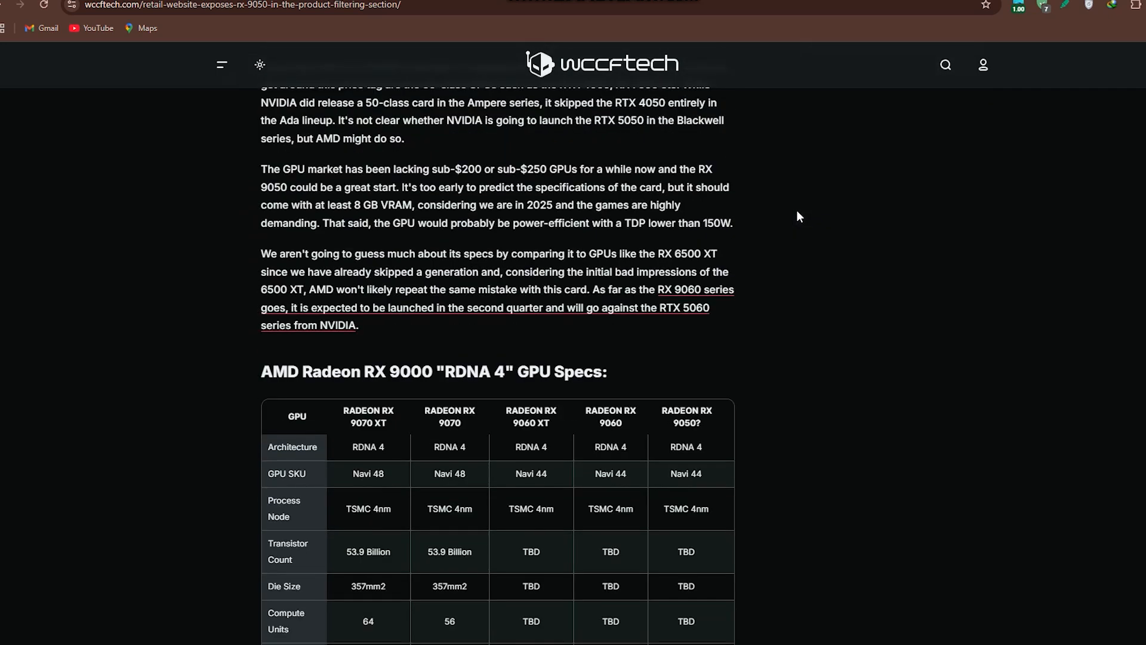
scroll(796, 211, down, 3)
scroll(796, 211, down, 1)
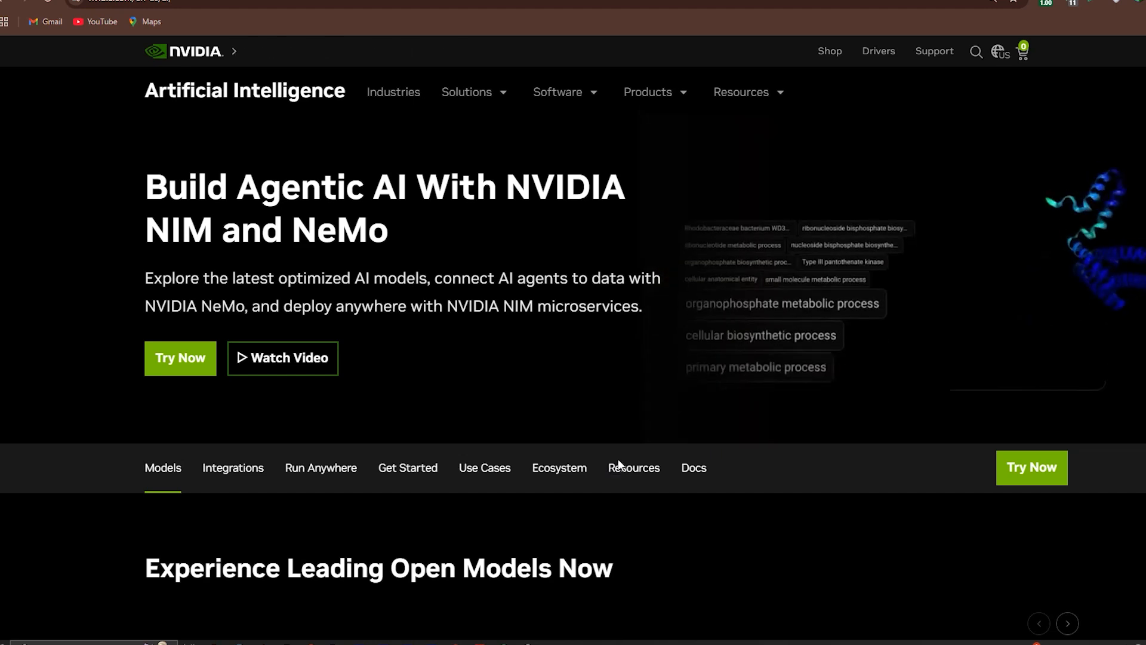
scroll(618, 459, down, 8)
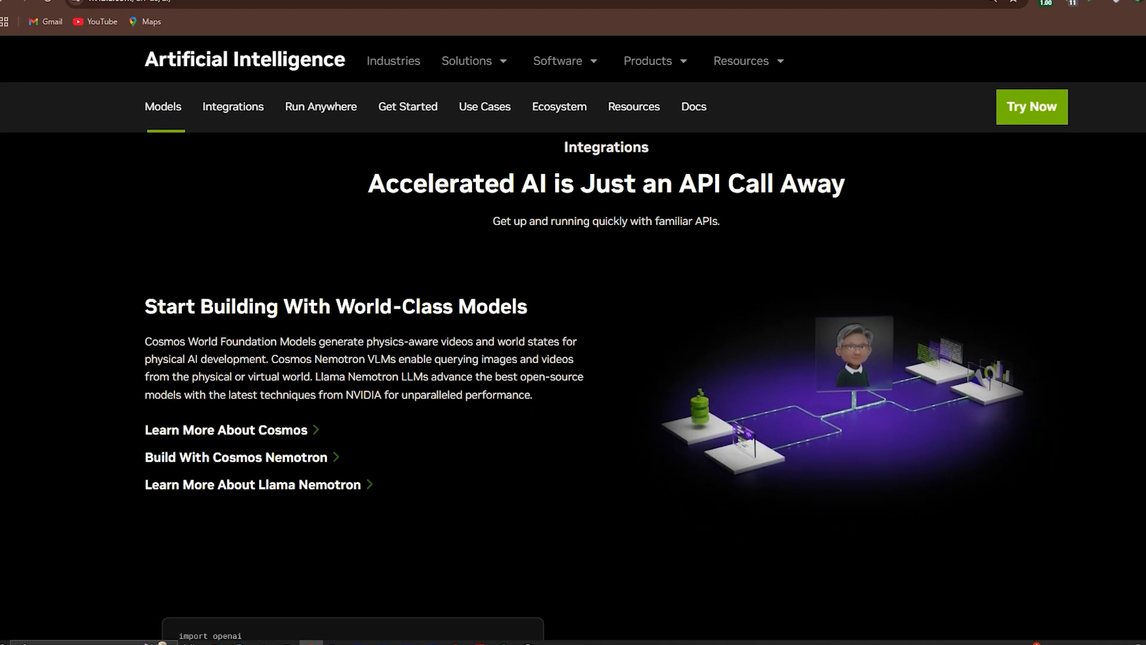
scroll(839, 337, down, 5)
scroll(839, 337, down, 5)
scroll(839, 337, down, 5)
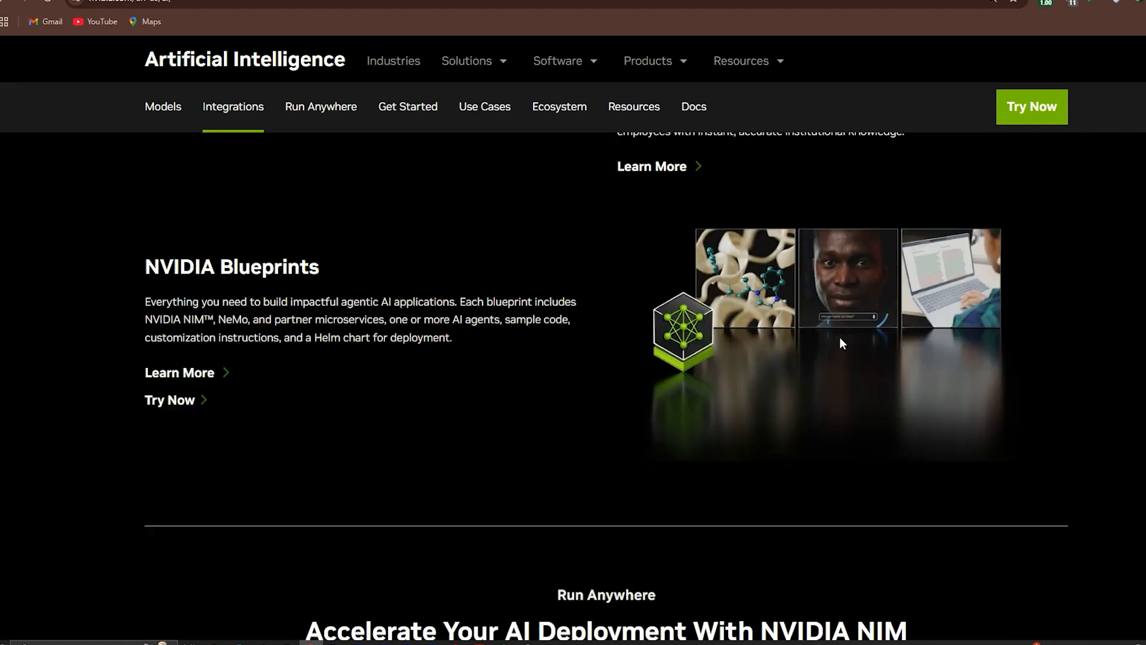
scroll(840, 337, down, 5)
scroll(839, 338, down, 3)
scroll(839, 337, down, 5)
scroll(839, 337, down, 2)
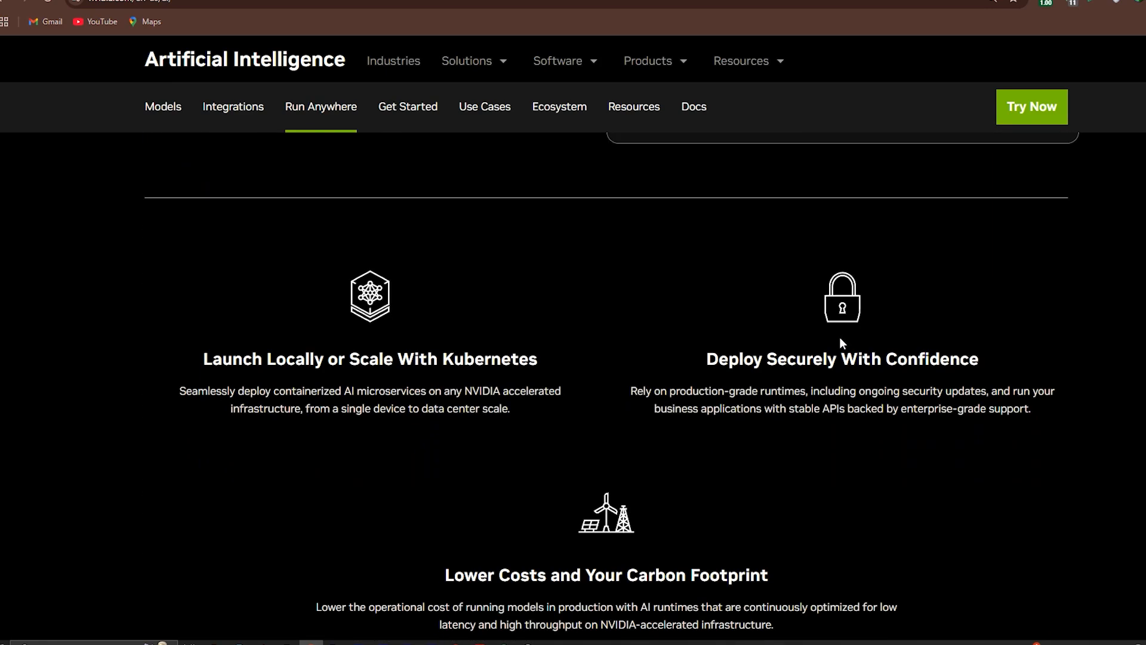
scroll(840, 338, down, 5)
scroll(840, 351, down, 5)
scroll(843, 356, down, 1)
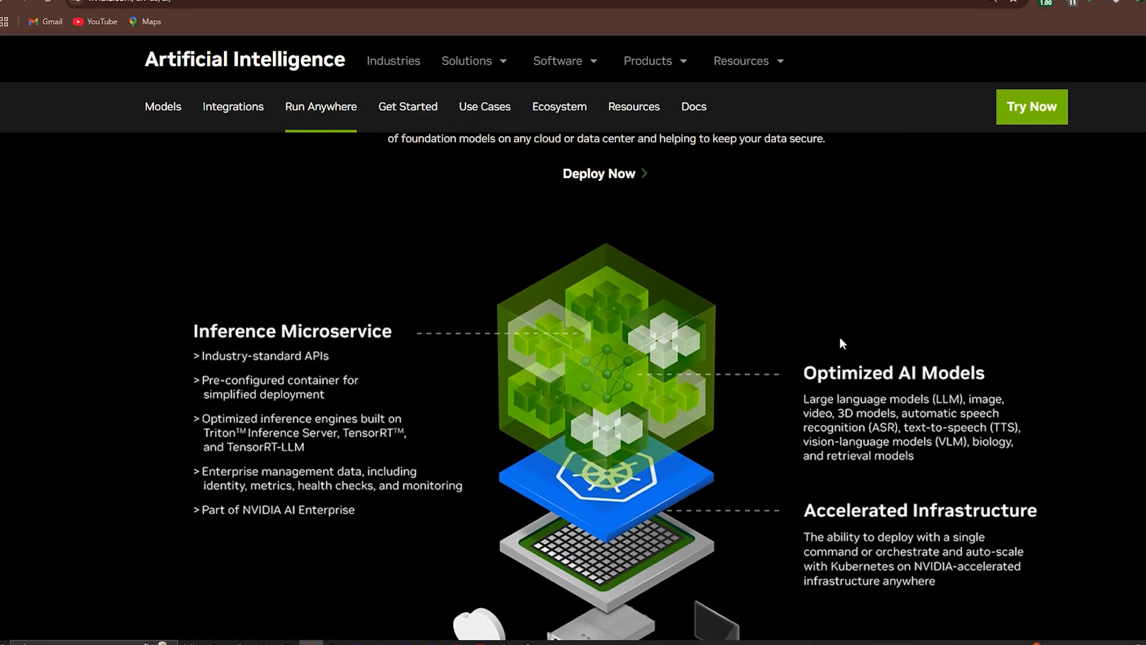
scroll(840, 337, down, 1)
scroll(840, 338, down, 1)
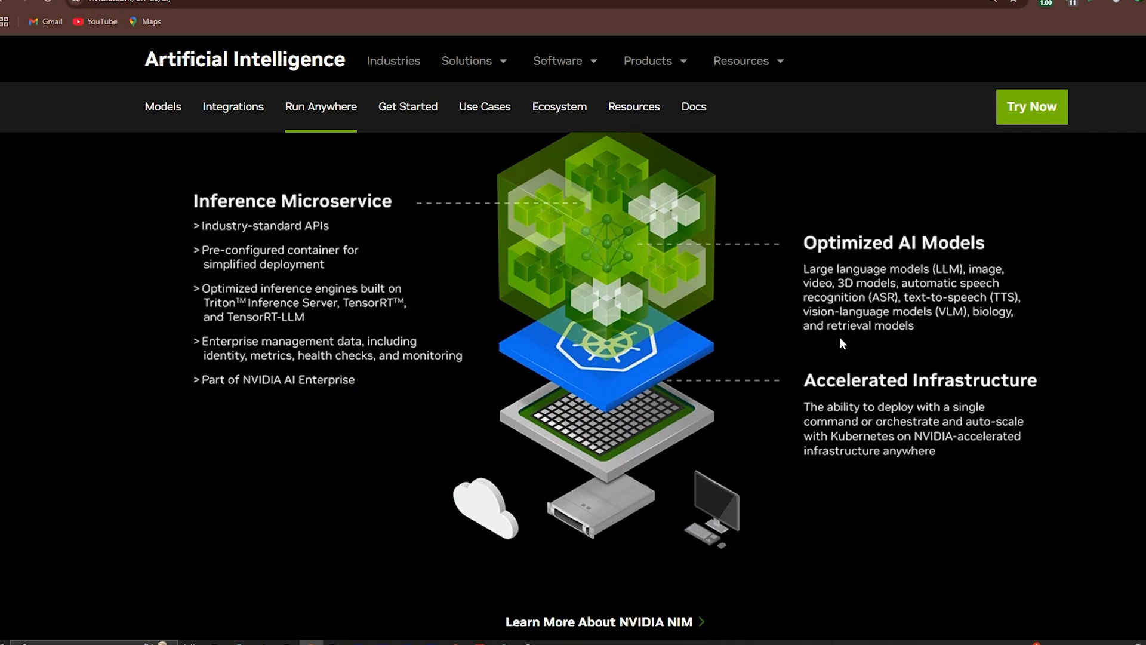
scroll(839, 337, down, 8)
scroll(839, 351, down, 2)
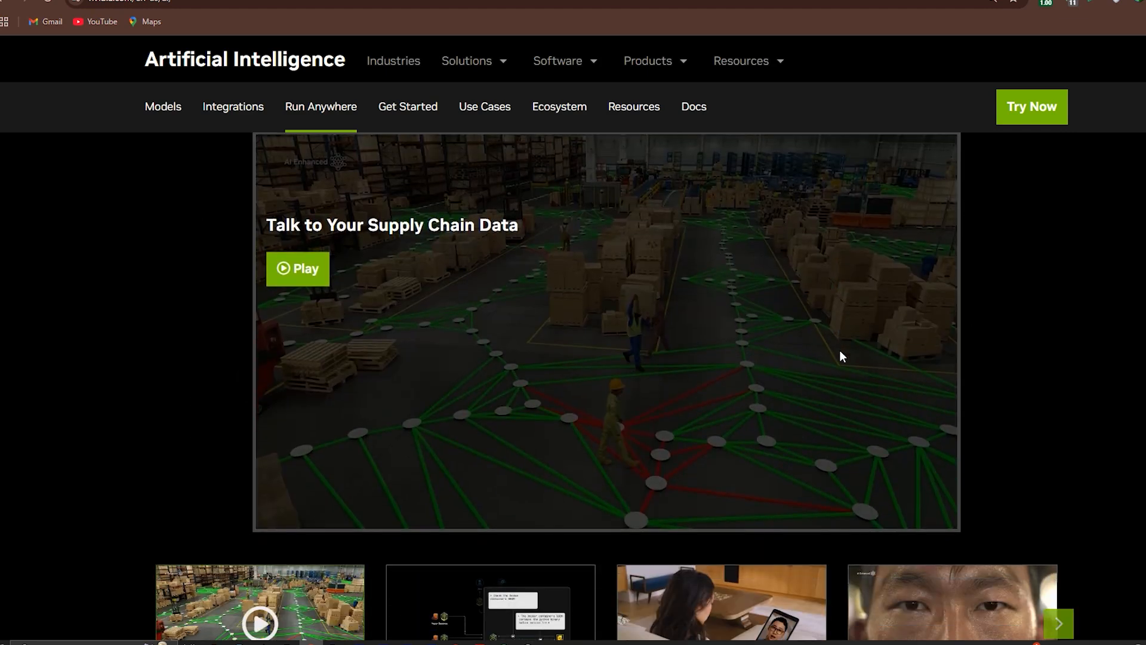
scroll(840, 351, down, 3)
scroll(840, 350, down, 4)
scroll(839, 351, down, 3)
scroll(840, 350, down, 1)
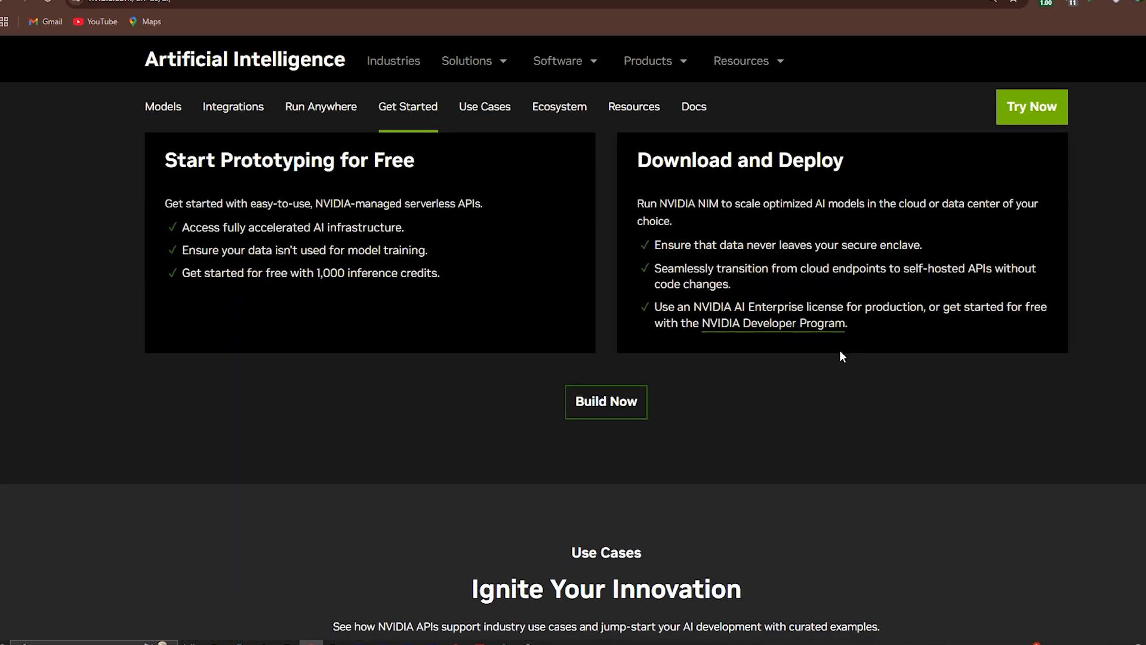
scroll(840, 350, down, 4)
scroll(840, 350, down, 2)
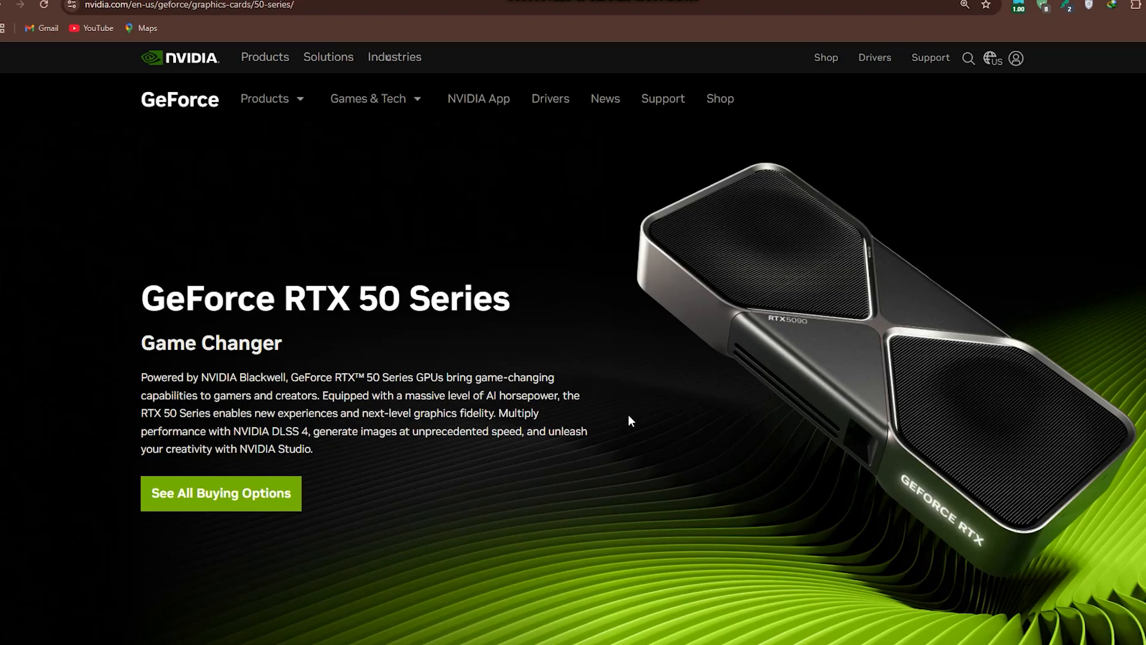
scroll(628, 415, down, 2)
scroll(628, 414, down, 4)
scroll(629, 415, down, 2)
scroll(628, 415, up, 1)
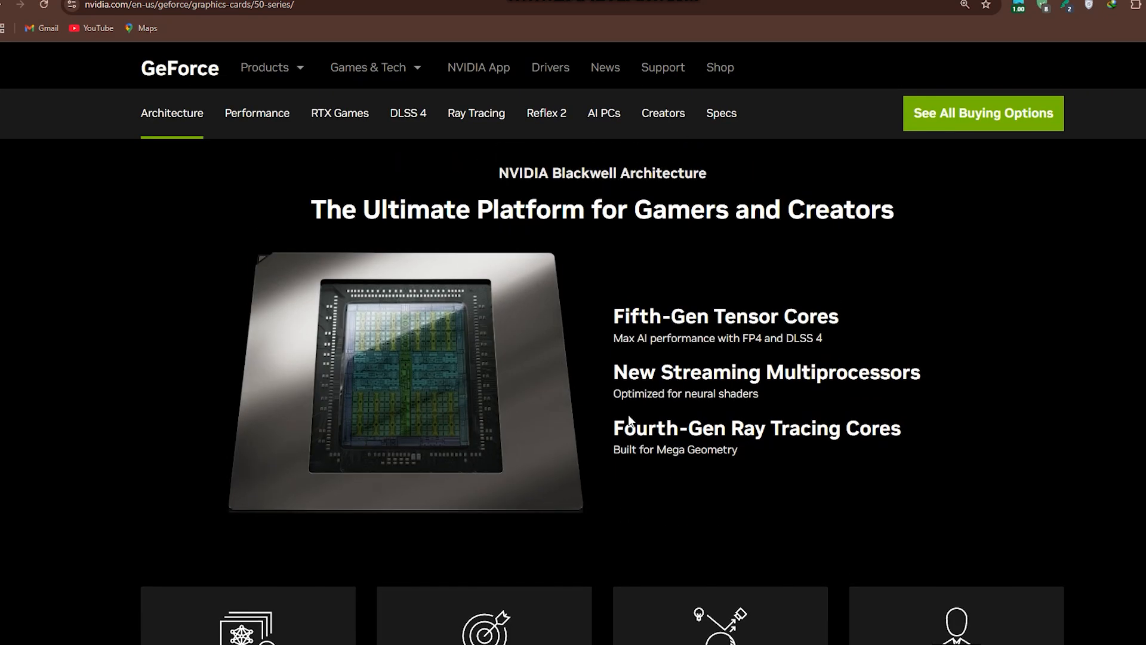
scroll(628, 415, down, 2)
scroll(629, 415, down, 2)
scroll(627, 415, down, 3)
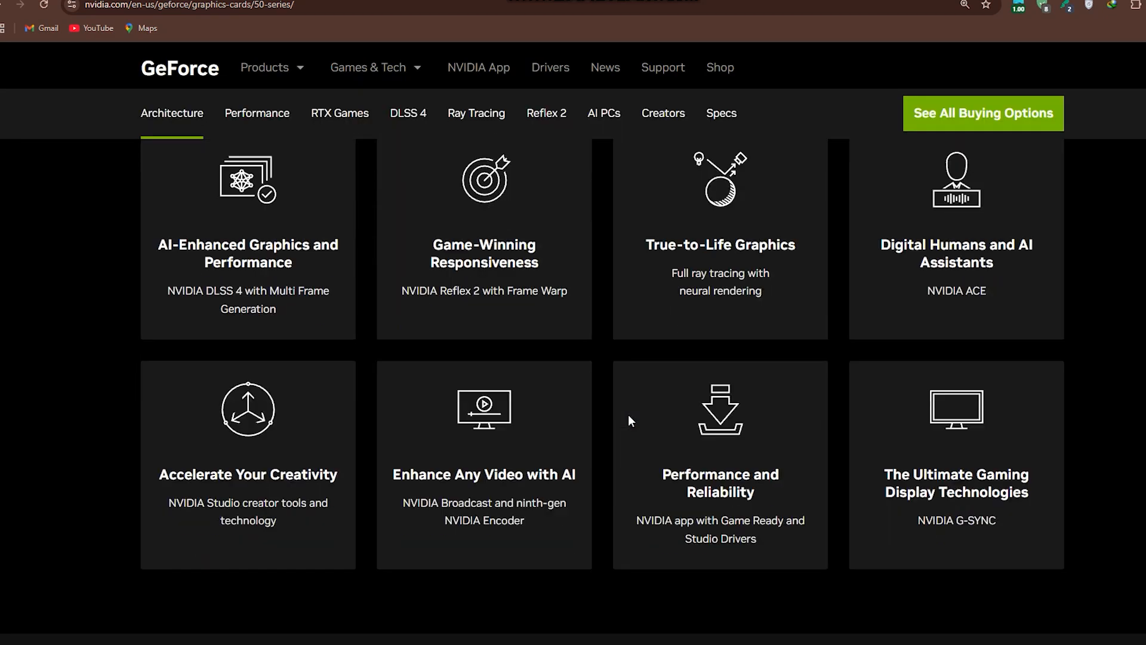
scroll(629, 415, up, 1)
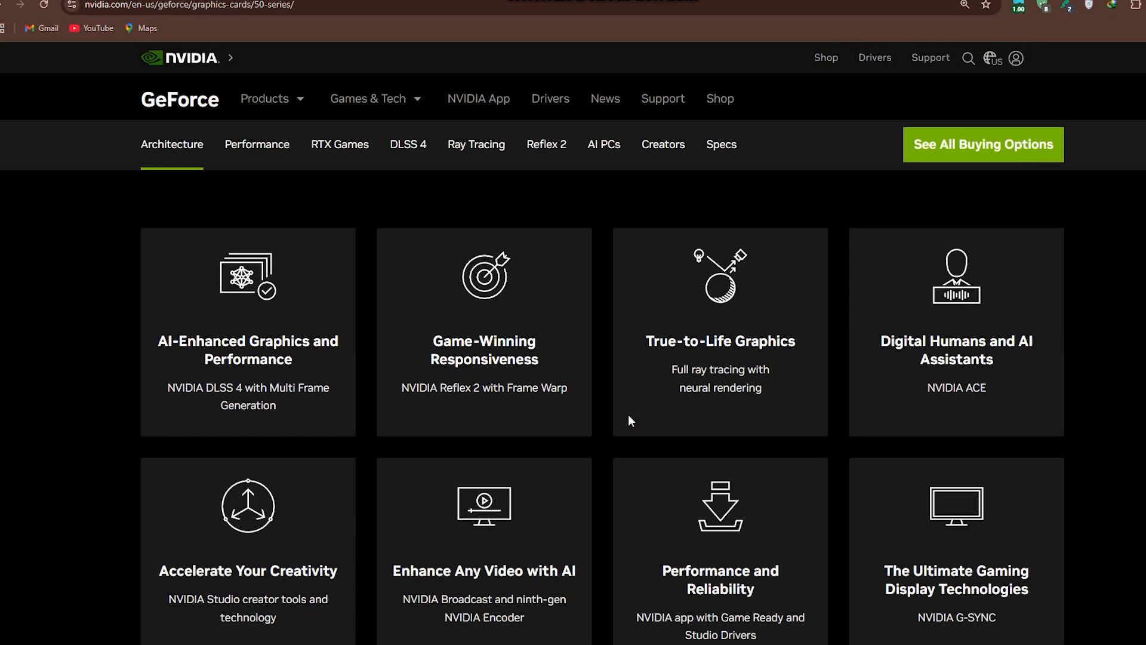
scroll(628, 415, down, 1)
scroll(628, 415, down, 3)
scroll(628, 415, down, 2)
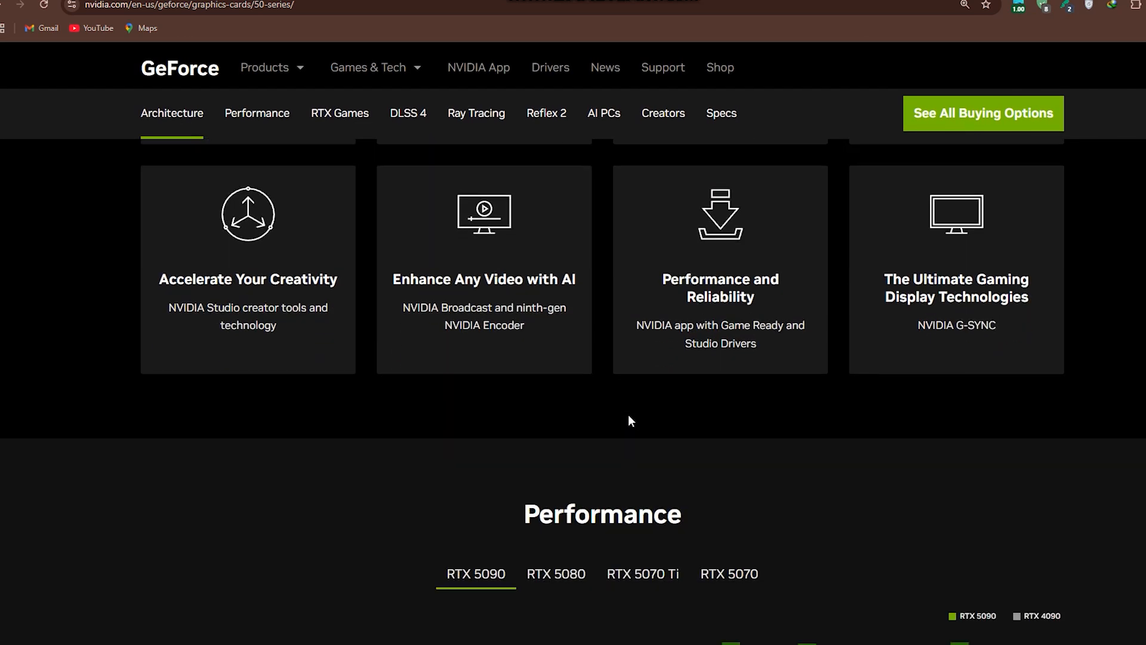
scroll(628, 415, down, 2)
scroll(627, 415, down, 3)
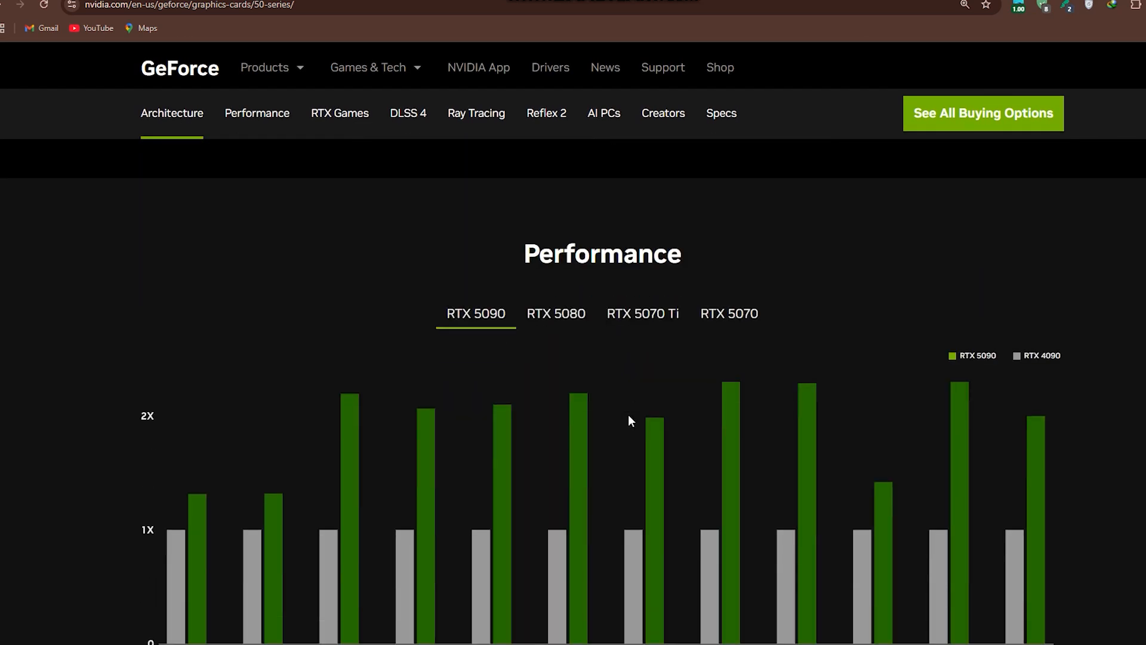
scroll(628, 414, down, 2)
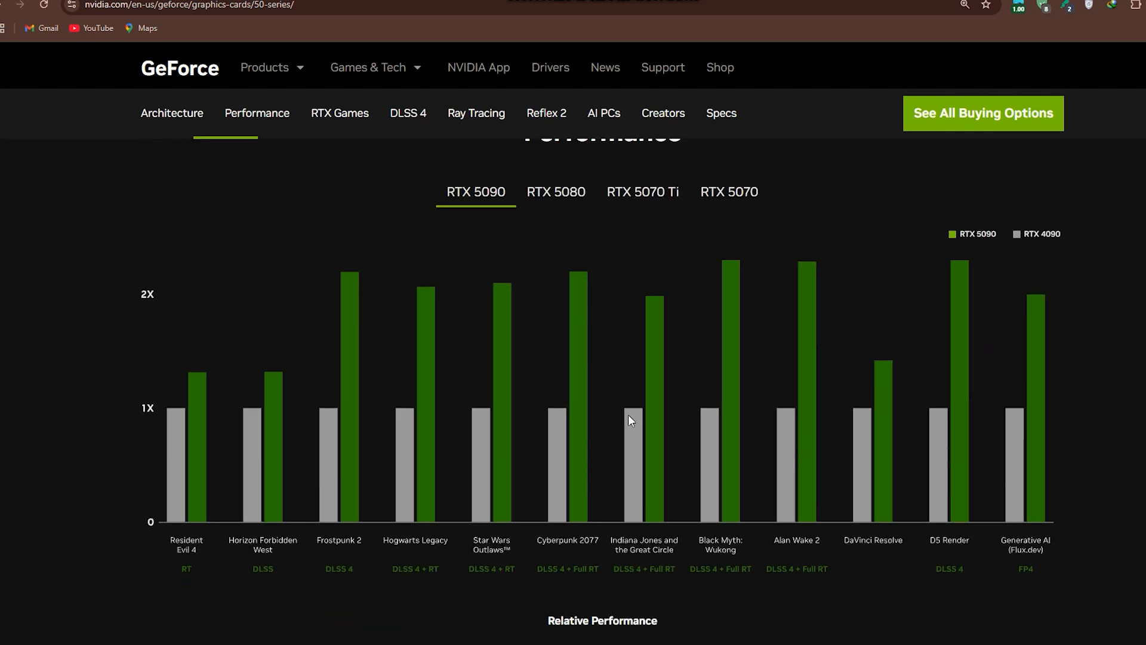
scroll(629, 415, down, 2)
scroll(627, 415, down, 2)
scroll(627, 414, down, 4)
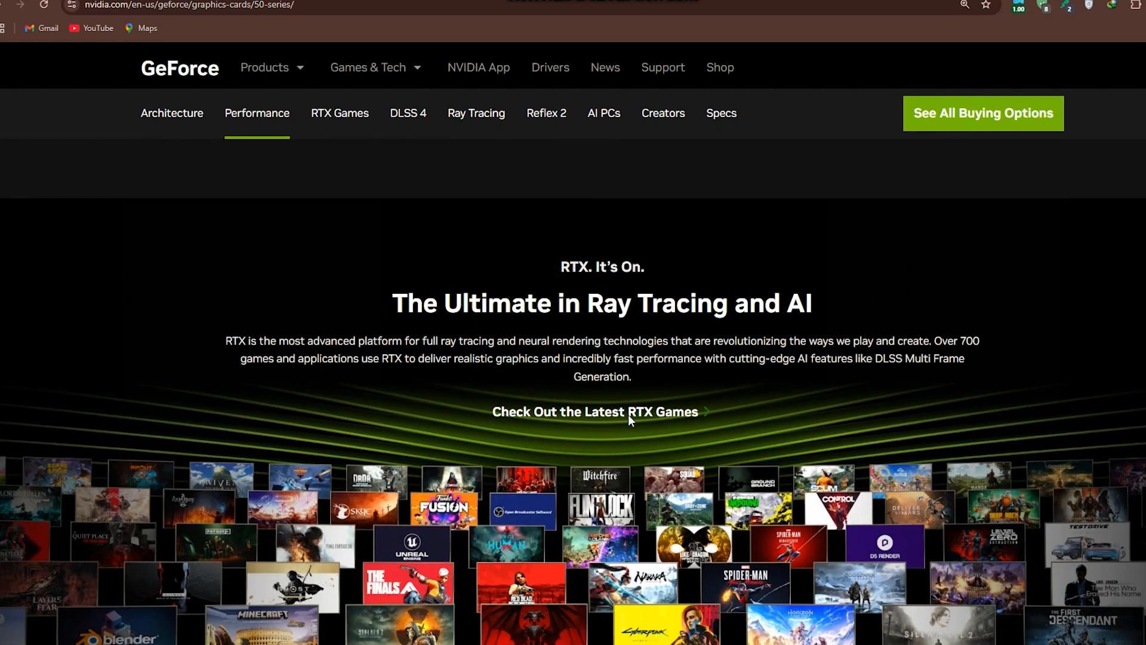
scroll(628, 415, down, 1)
scroll(628, 414, down, 3)
scroll(628, 415, up, 1)
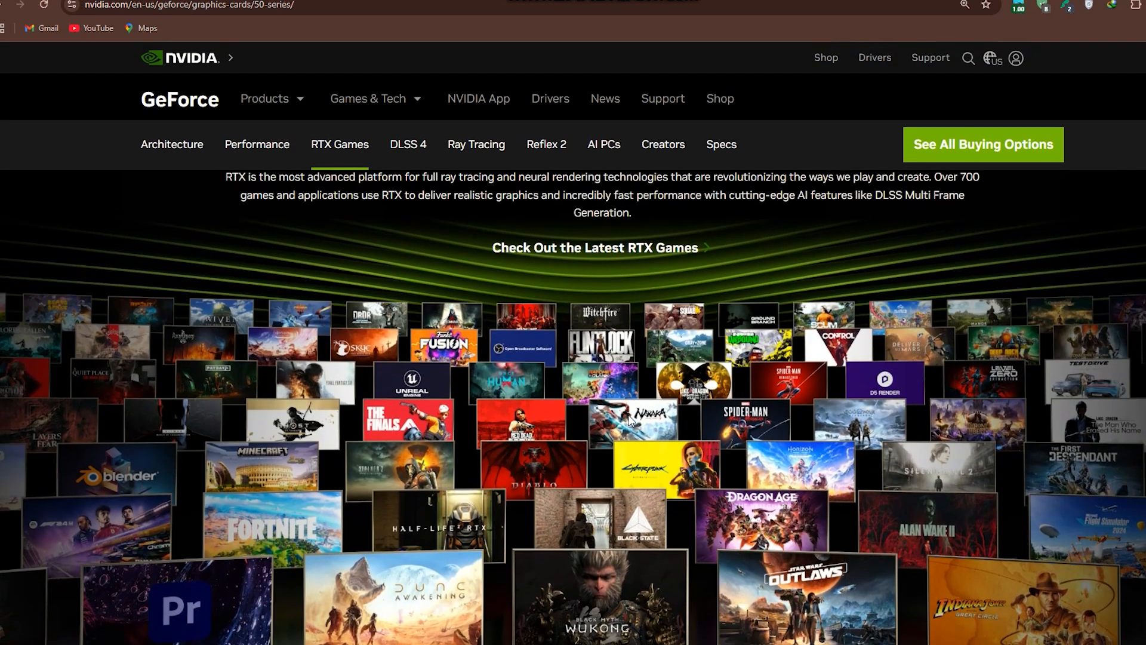
scroll(628, 415, down, 2)
scroll(629, 415, down, 1)
scroll(628, 415, down, 1)
scroll(628, 414, down, 4)
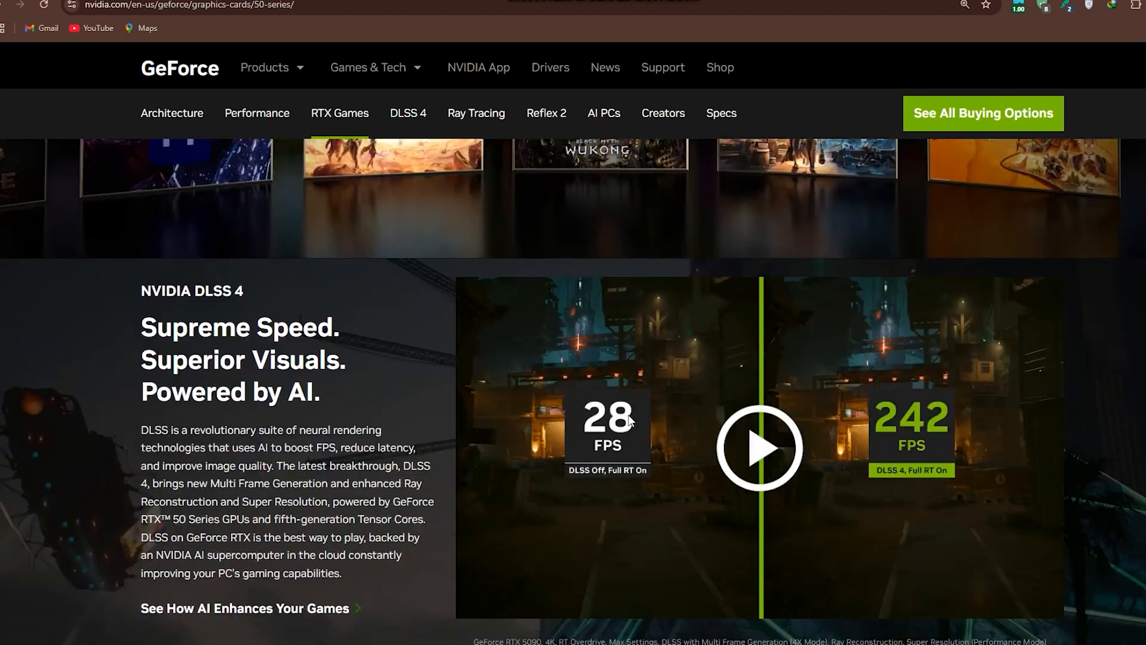